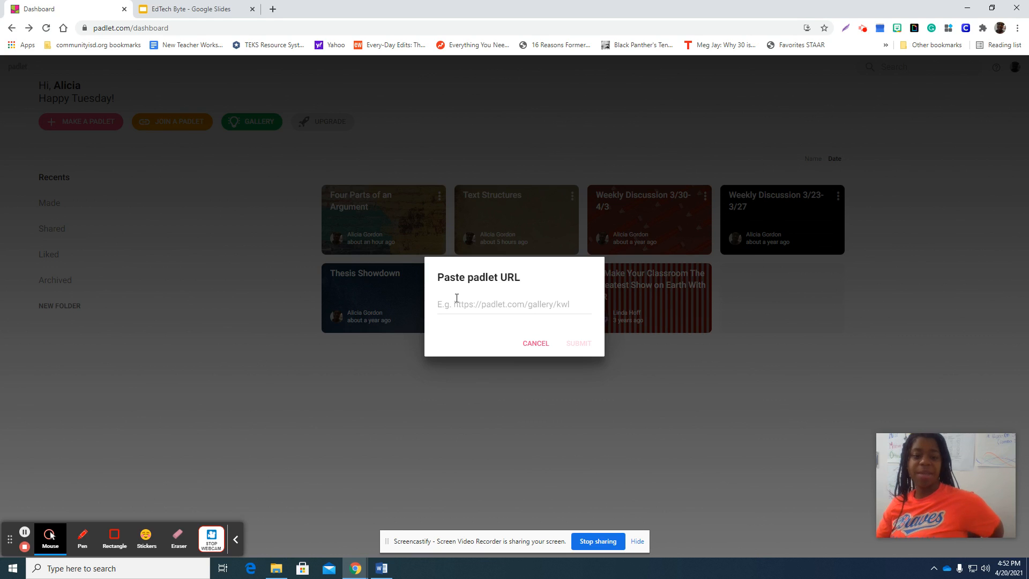
- Cancel pasting a padlet URL and create a new blank padlet with the Shelf layout
click(525, 343)
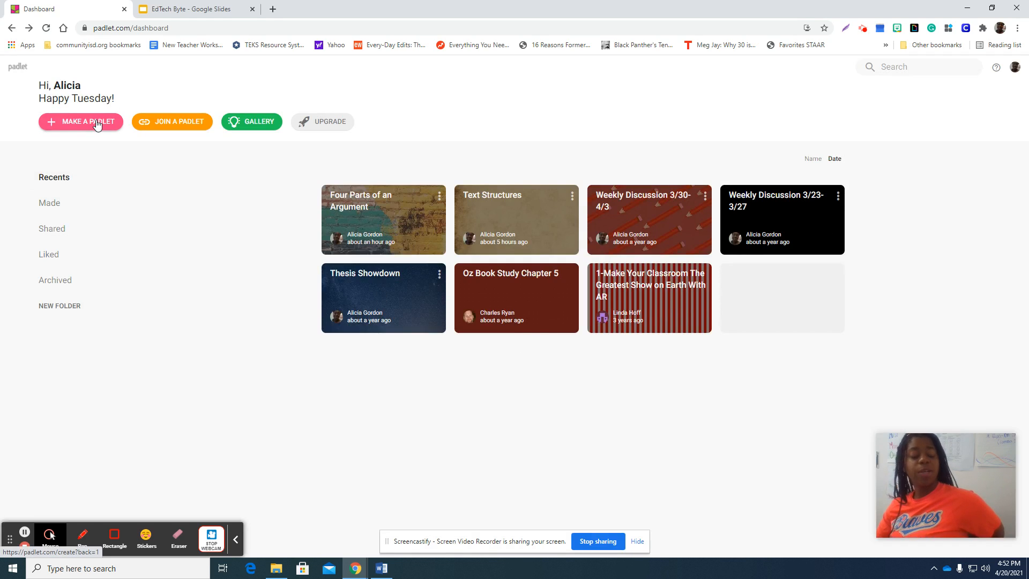
click(96, 123)
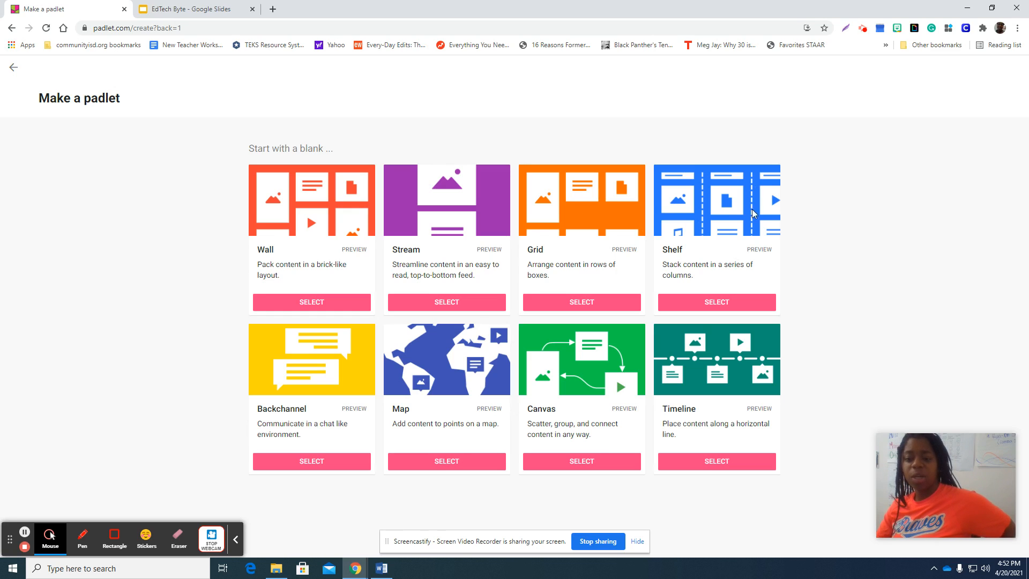
click(723, 302)
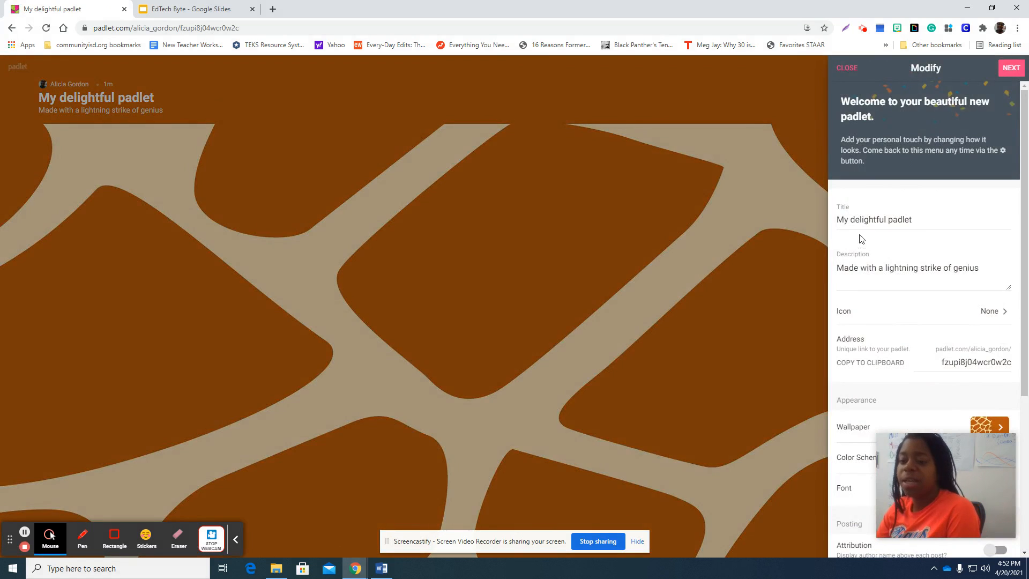
click(874, 221)
triple_click(874, 222)
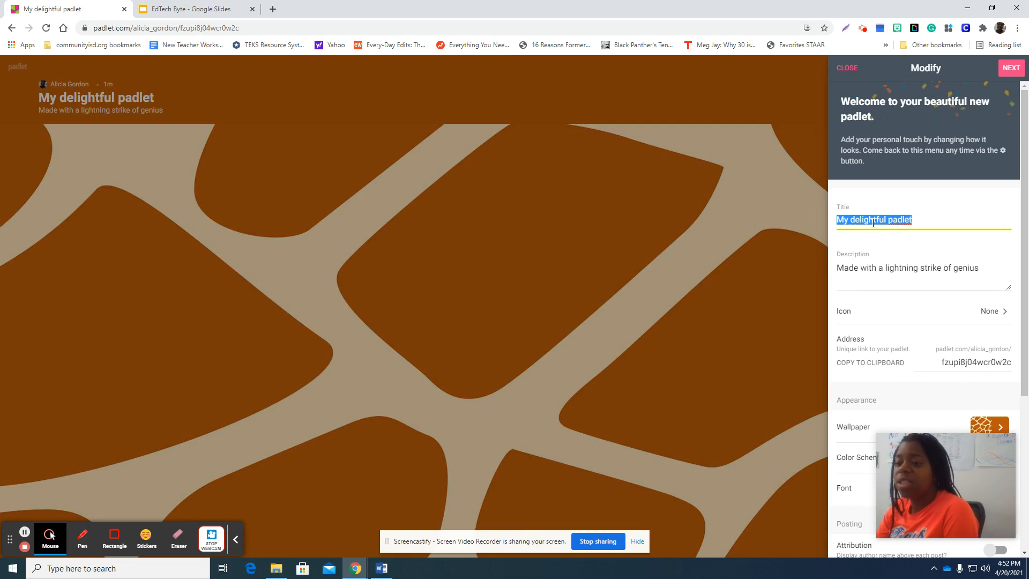
click(873, 266)
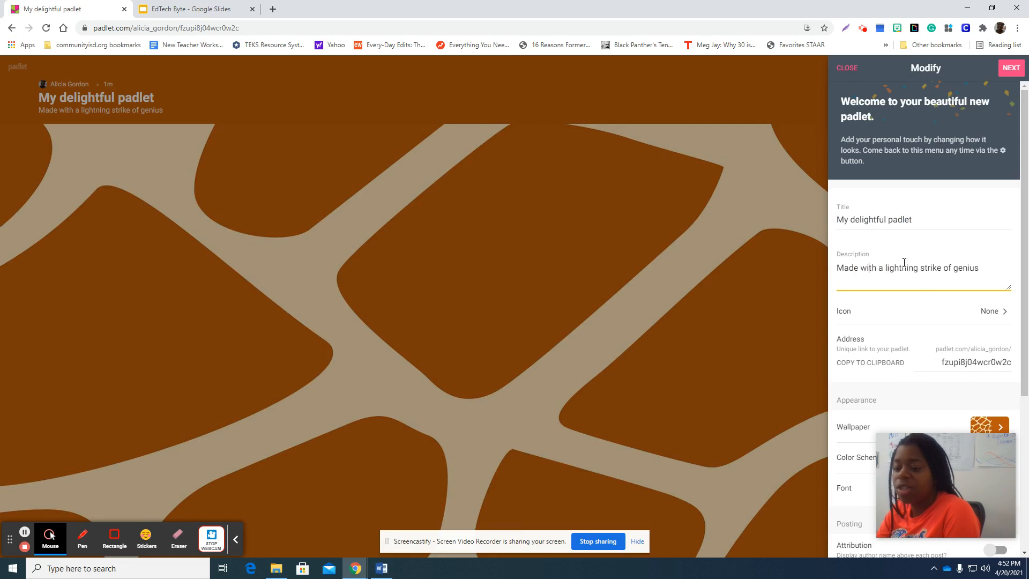
double_click(920, 267)
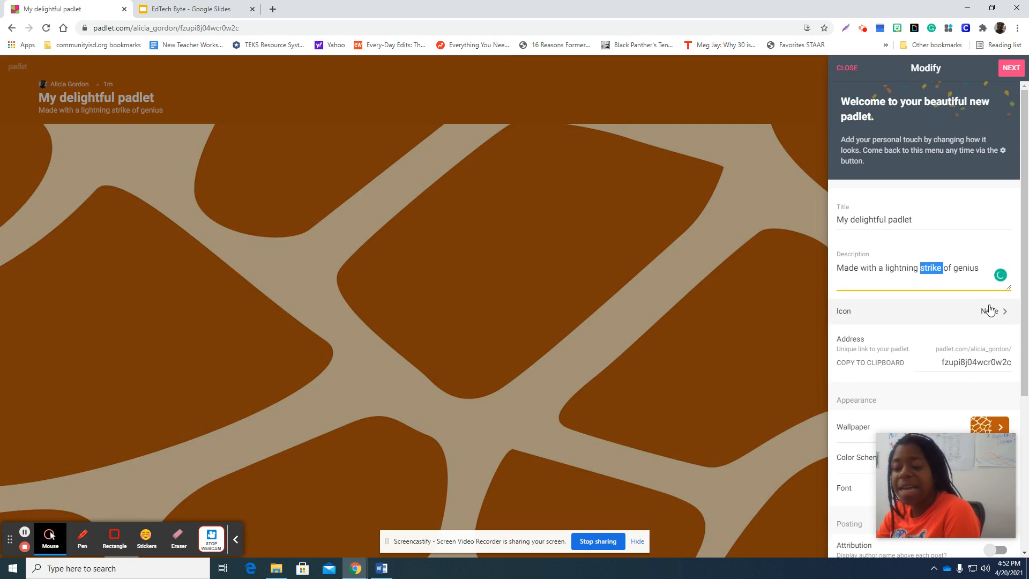
- Copy the new padlet's address to the clipboard
scroll(962, 311, down, 1)
click(873, 313)
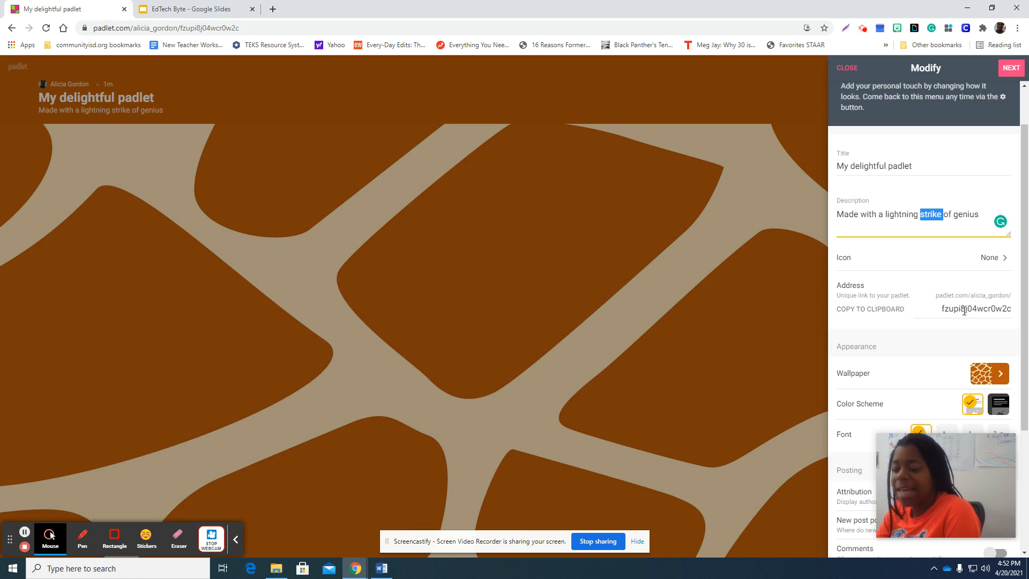
click(864, 315)
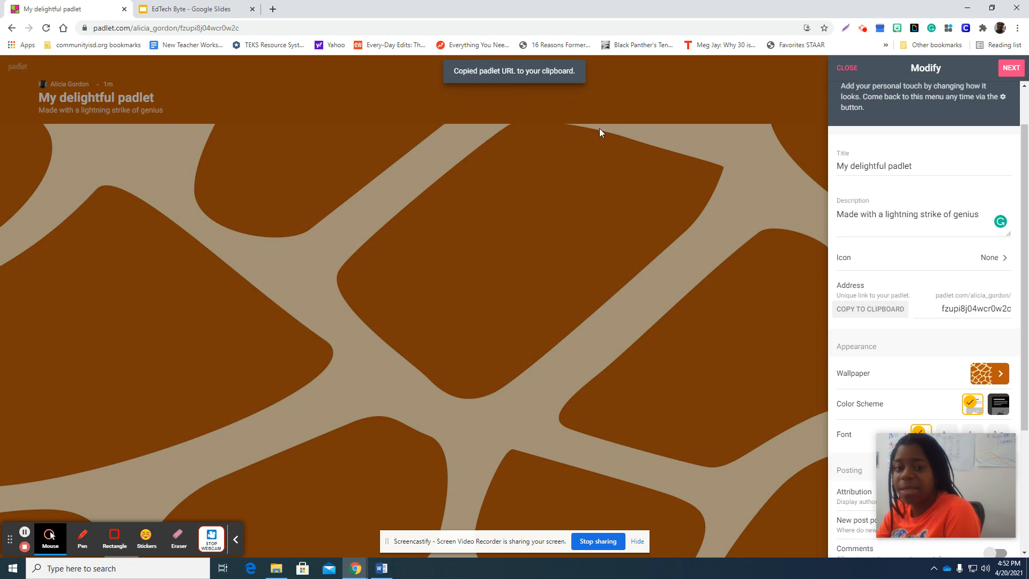
- Open communityisd.instructure.com in a new browser tab and go to the modules of the G's Writing Classes course
click(272, 9)
text(canas)
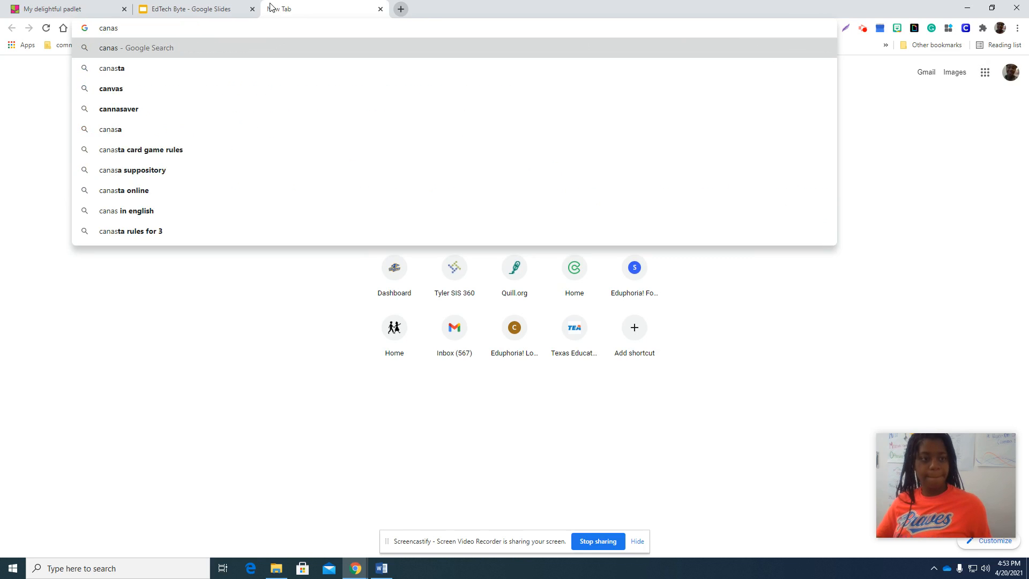
key(BackSpace)
key(BackSpace)
key(Down)
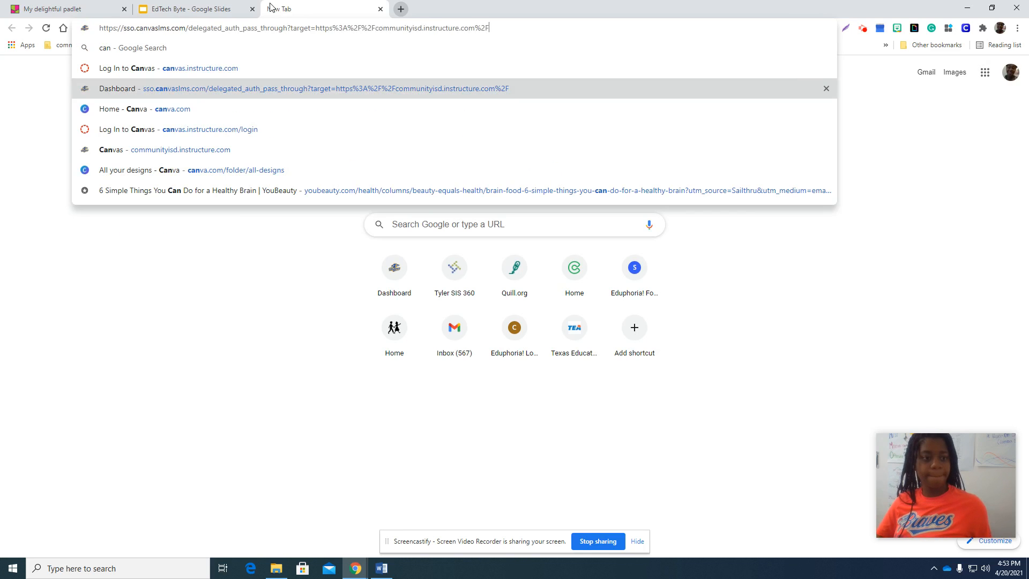
key(Down)
key(Down)
key(Down)
key(Down)
key(Down)
key(Up)
key(Return)
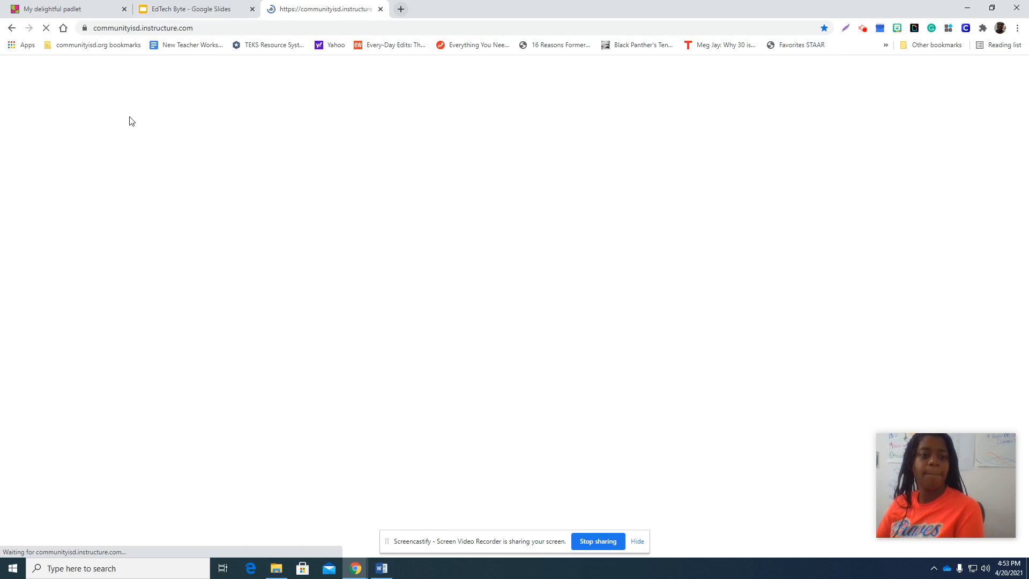
click(161, 225)
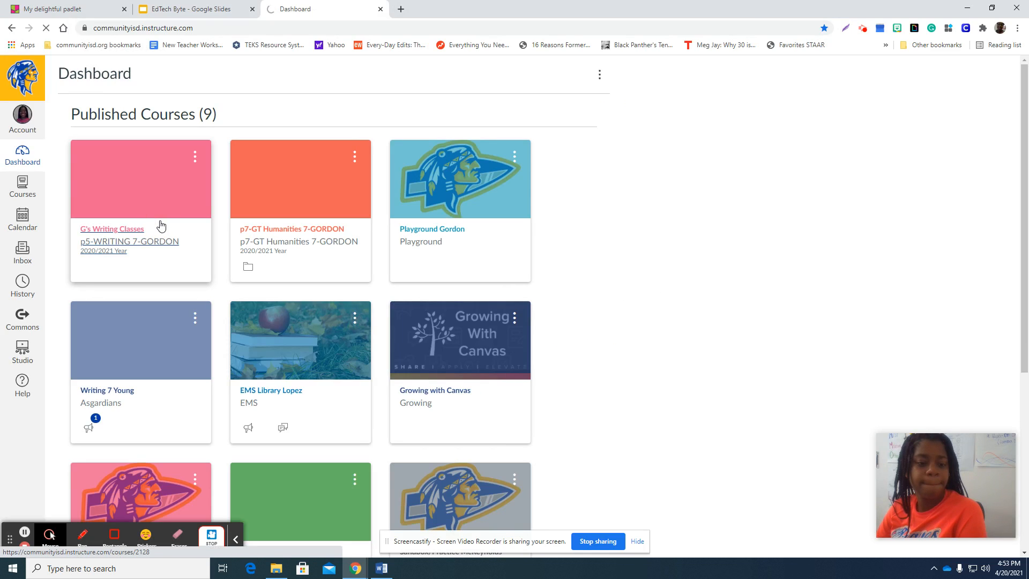
click(75, 151)
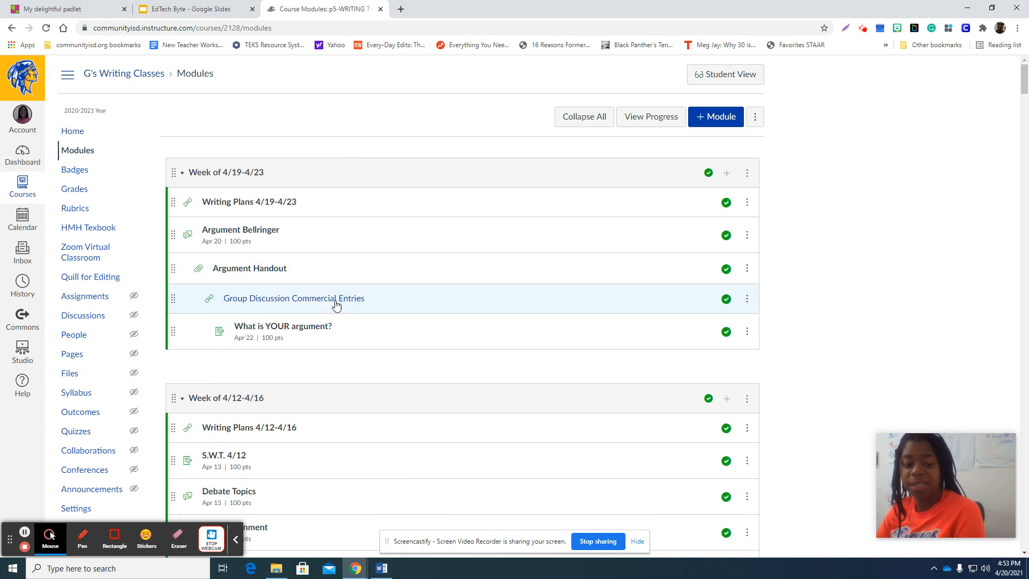
- Draft an External URL item named Test Padlet with the copied link in the Week of 4/19-4/23 module, and discard it
click(726, 172)
click(416, 221)
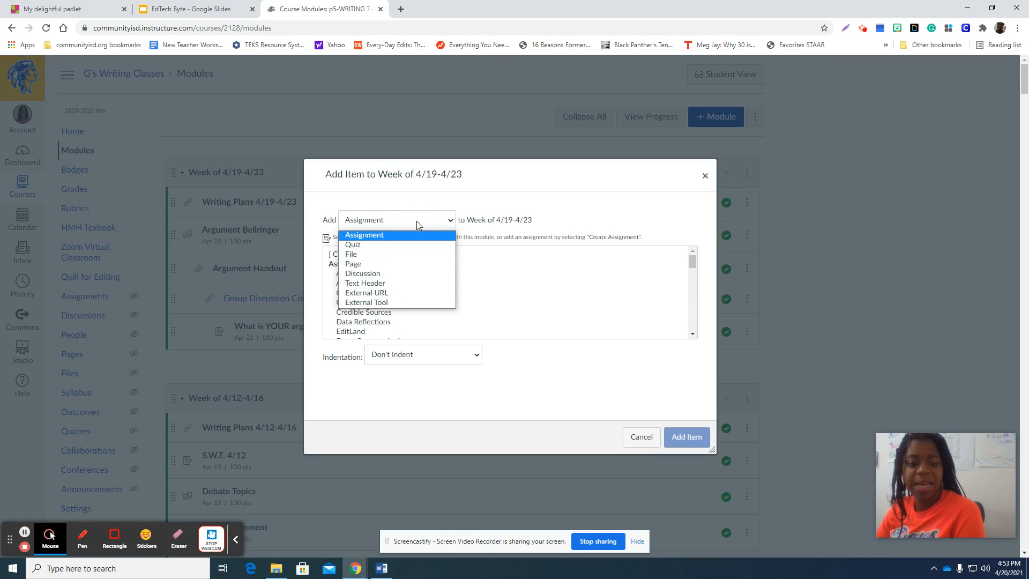
click(377, 293)
click(382, 255)
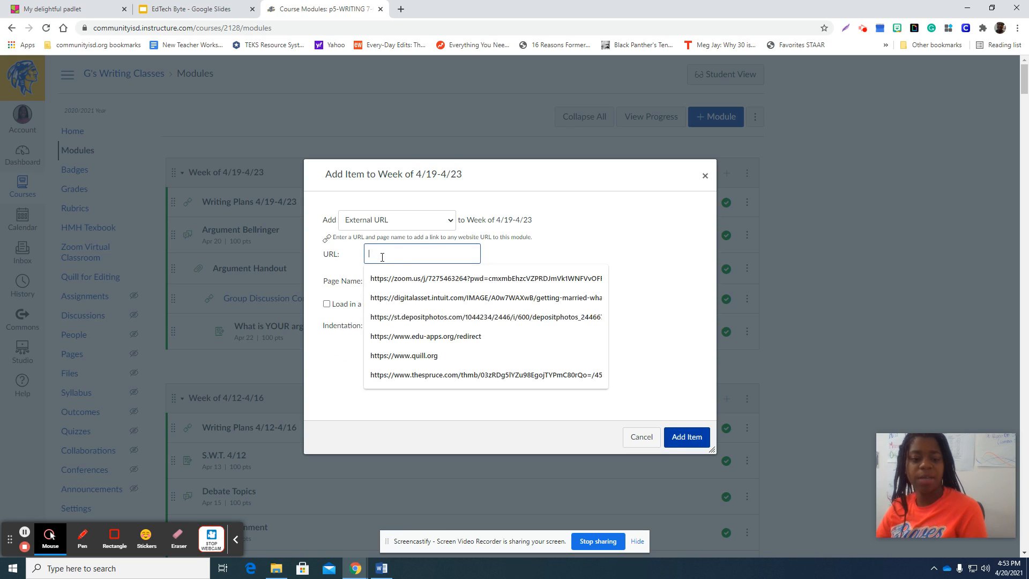
key(ctrl+v)
click(383, 281)
text(Test Padlet)
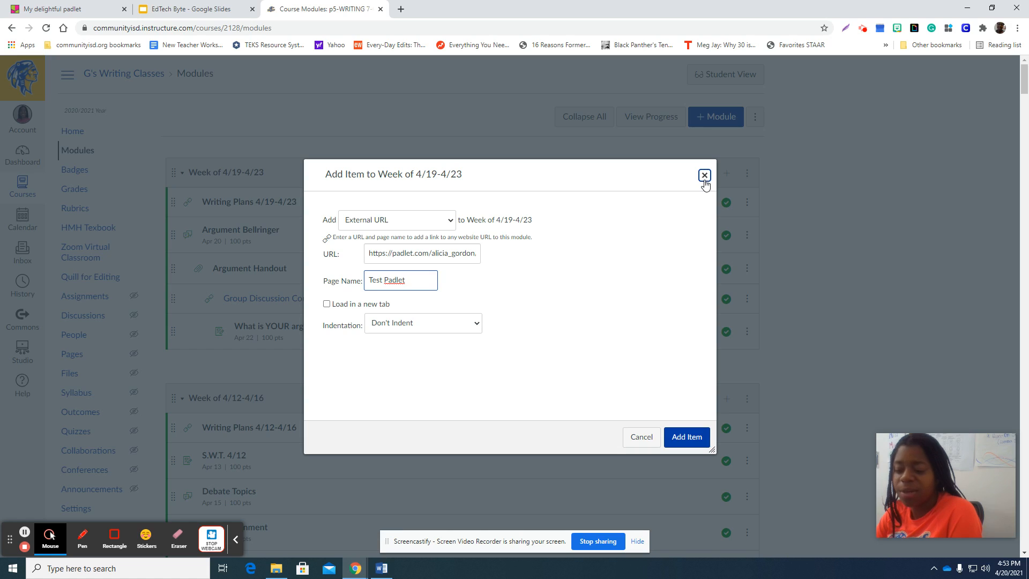
click(641, 436)
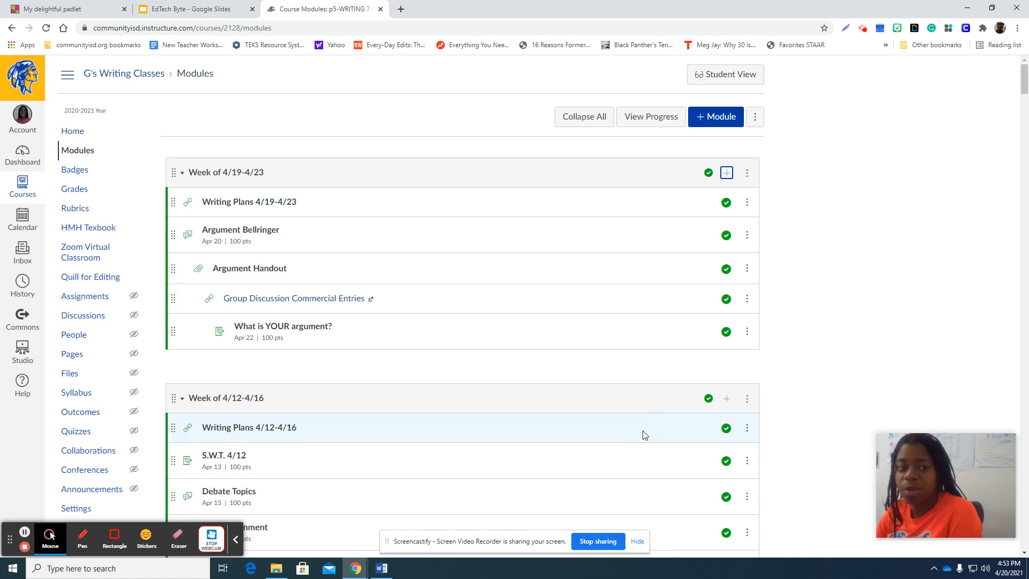
- Return to the padlet's settings and examine the wallpaper choices: solid colors, textures and patterns, and adding your own wallpaper
click(70, 9)
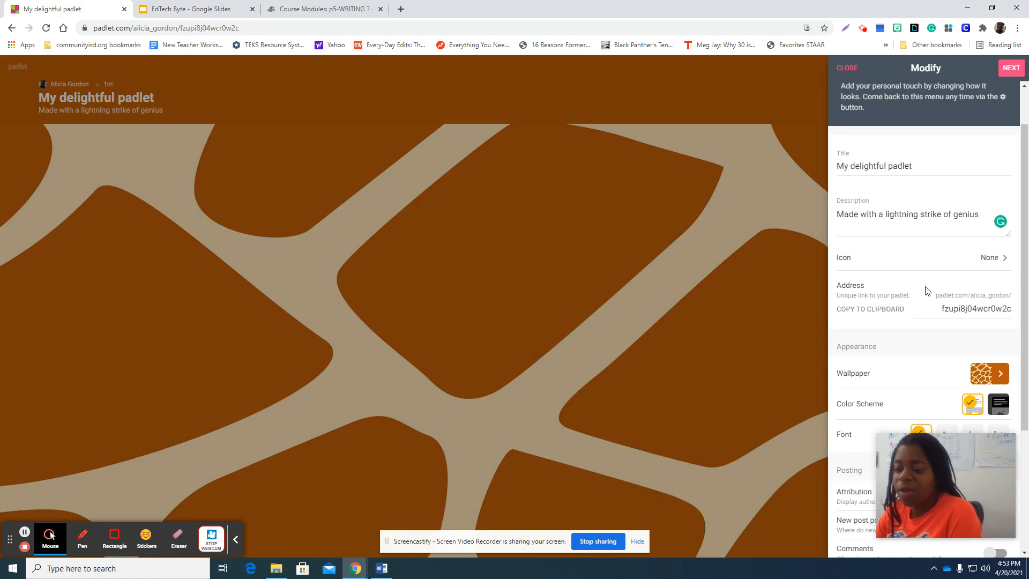
scroll(909, 246, down, 3)
click(989, 210)
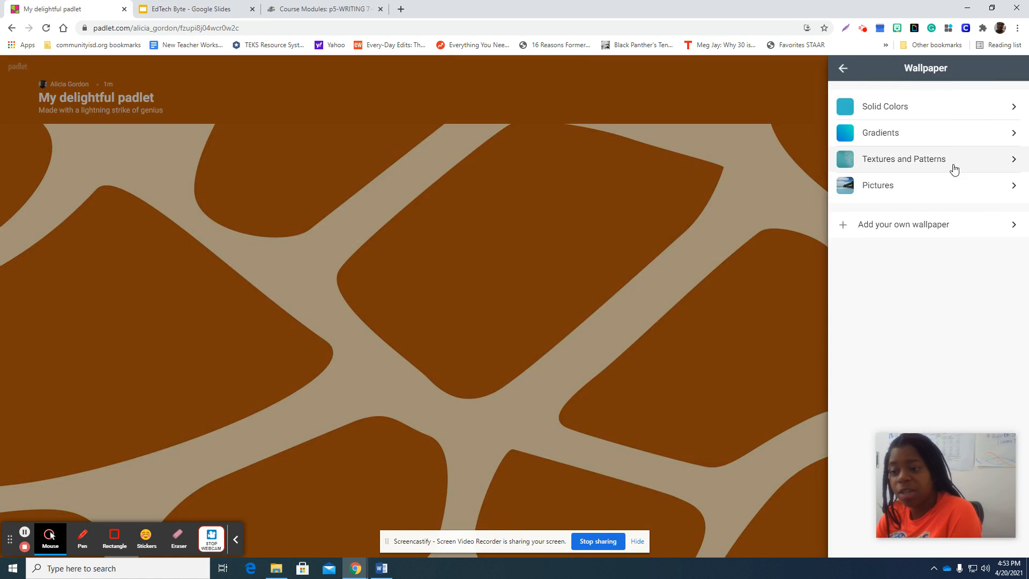
click(951, 113)
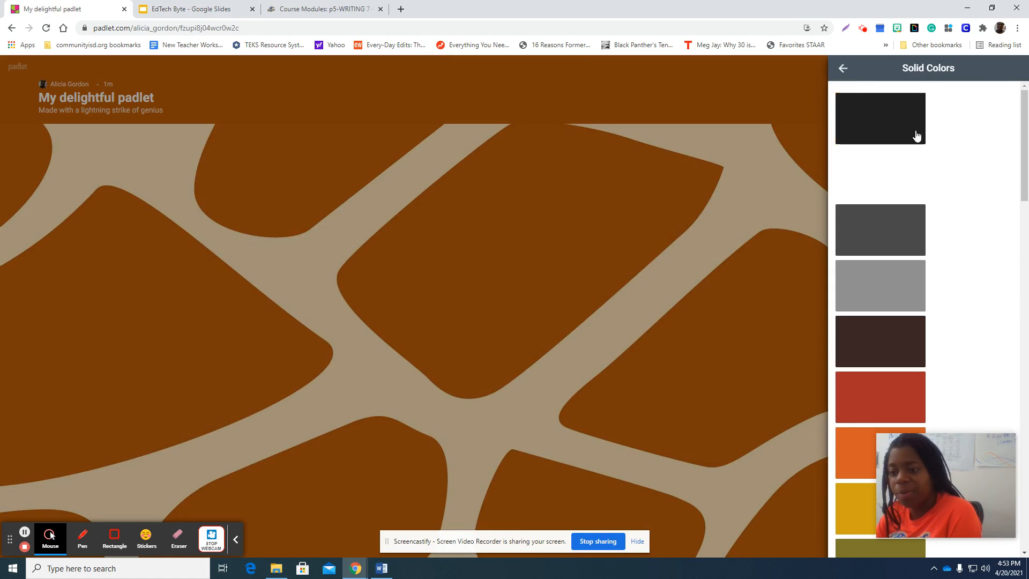
click(842, 68)
click(911, 160)
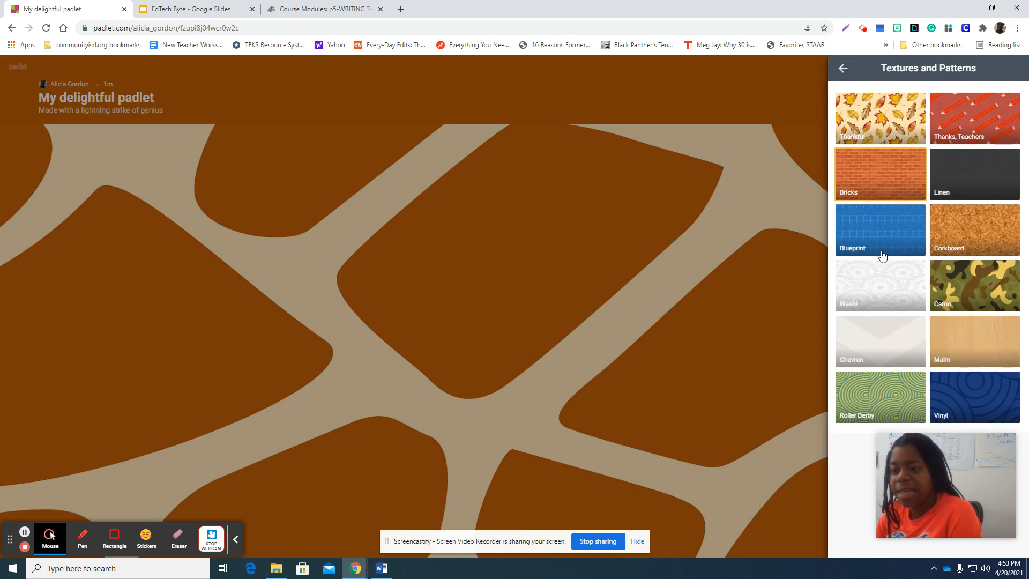
click(842, 68)
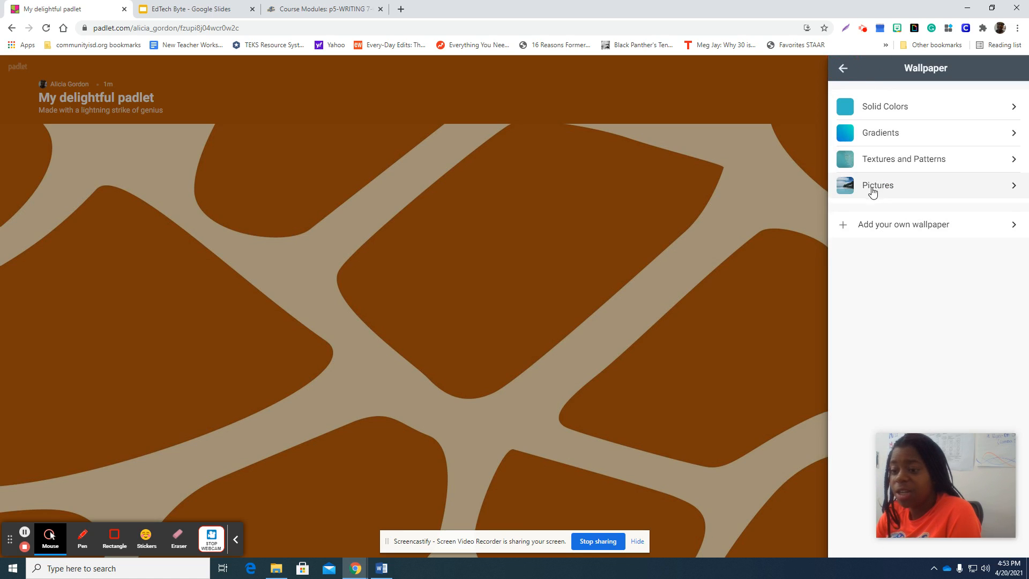
click(868, 224)
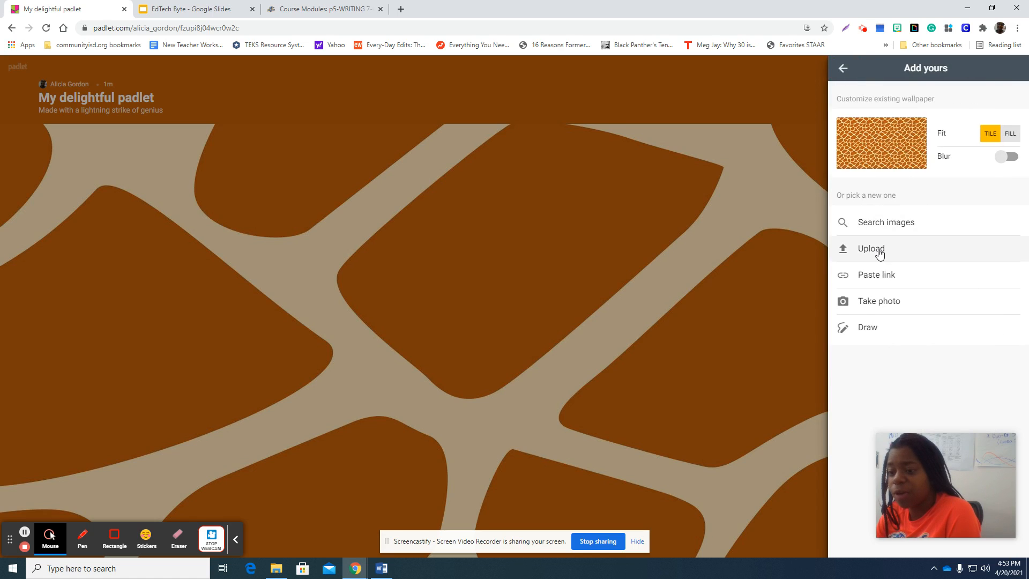
click(843, 68)
click(845, 69)
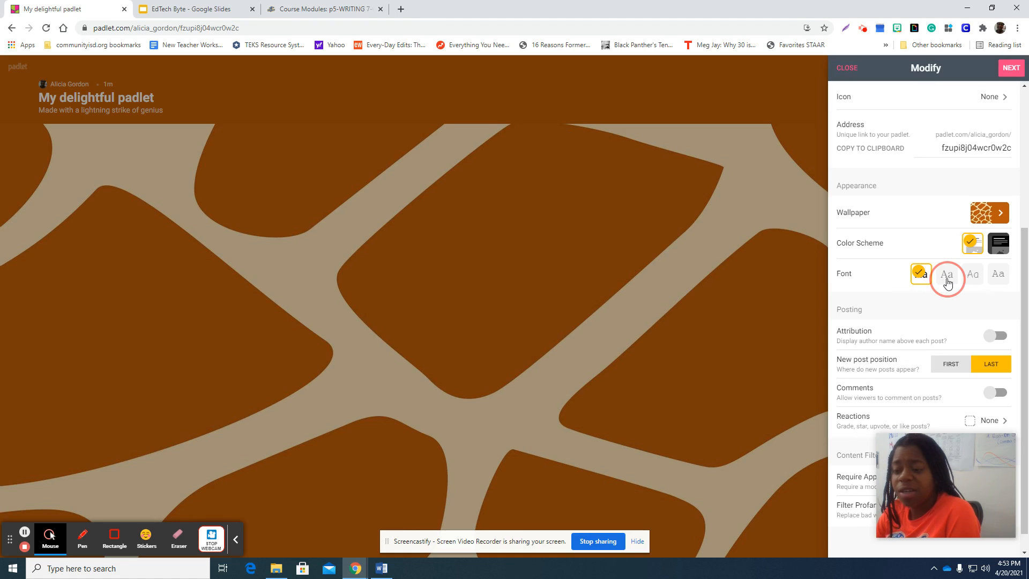
- Try the other three fonts on the padlet and switch back to the first font
click(946, 281)
click(968, 278)
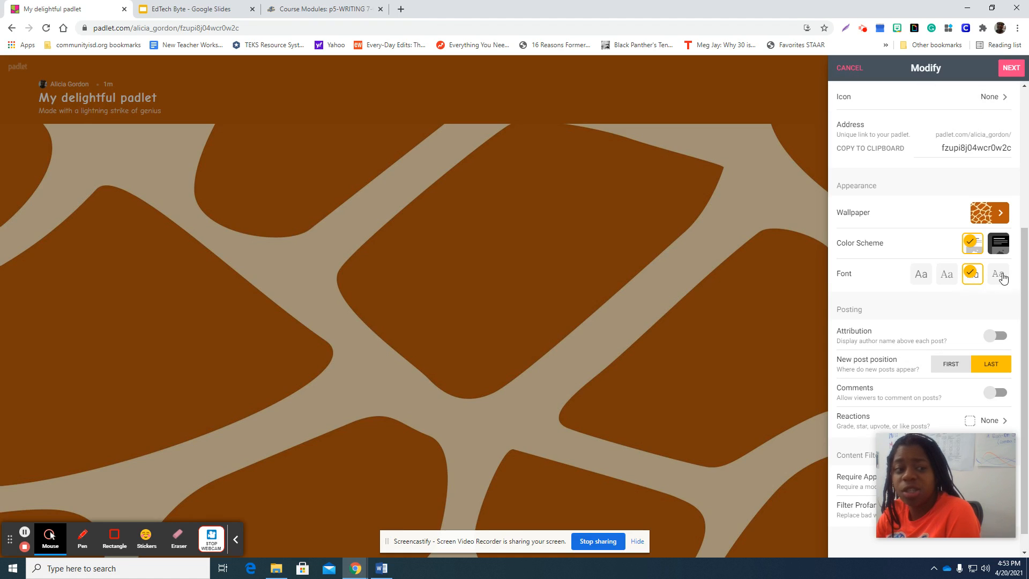
click(1006, 276)
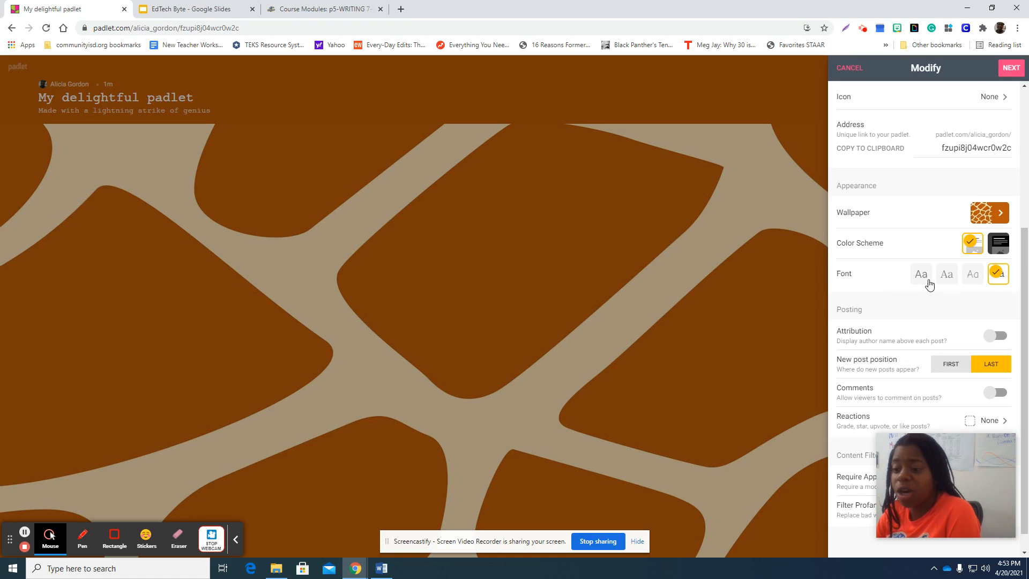
click(920, 273)
- Turn on Attribution and Comments for posts on the padlet
scroll(1010, 318, down, 1)
click(1005, 314)
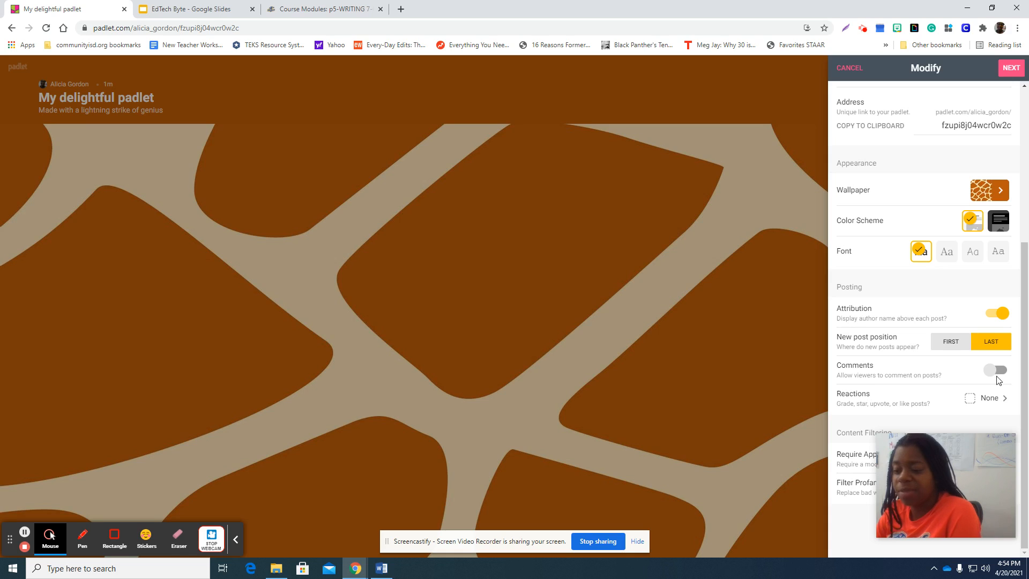
click(998, 370)
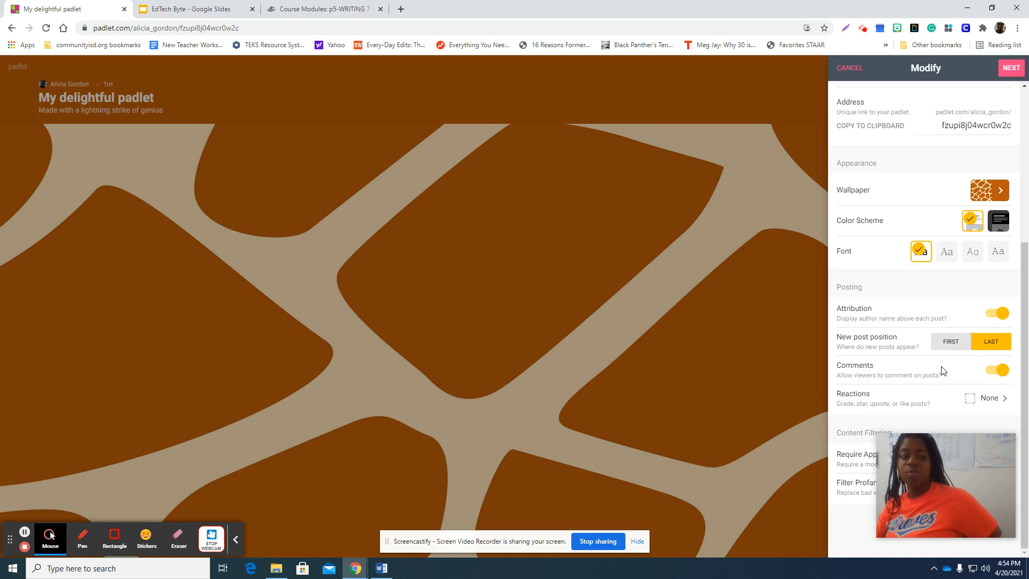
- Set the padlet's post reactions to Like
click(992, 406)
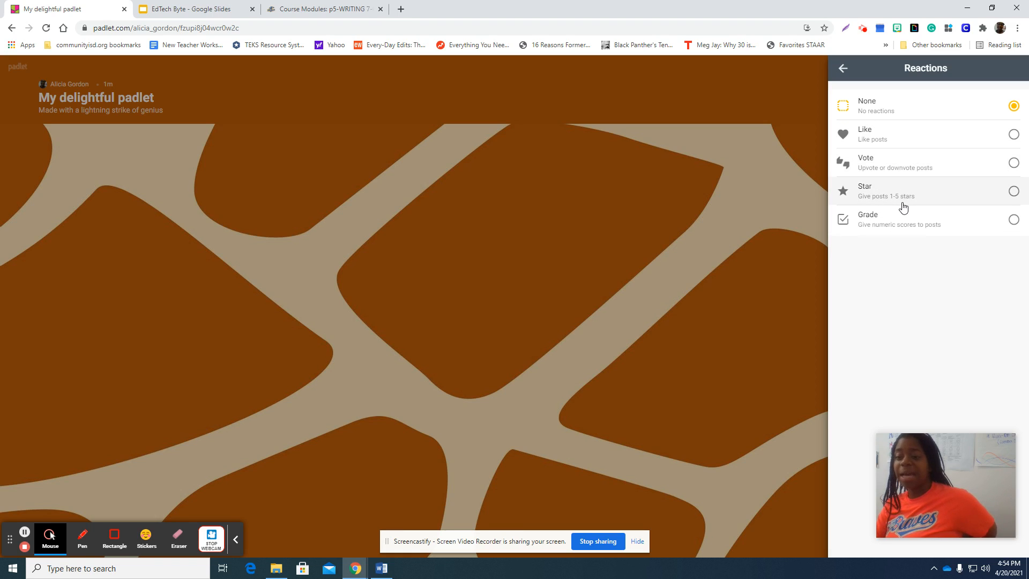
click(896, 134)
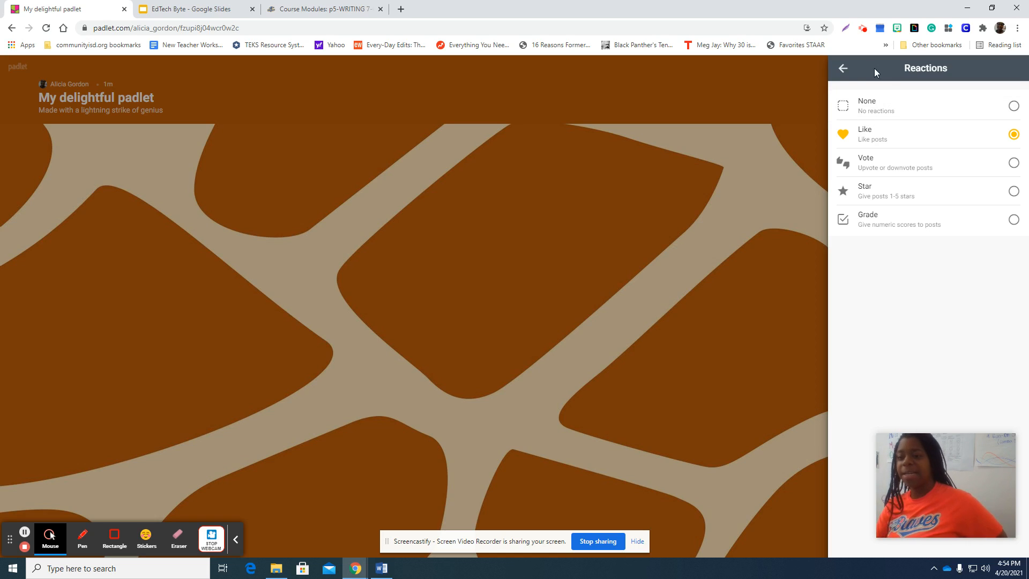
click(843, 68)
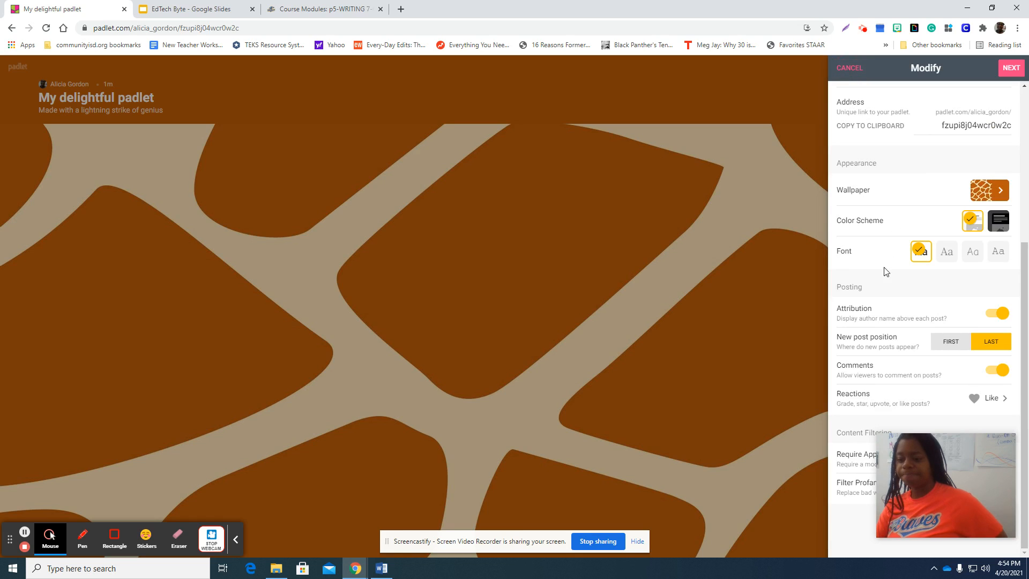
- Turn on Filter Profanity for the padlet, and switch Require Approval on and back off
drag(918, 505, 748, 506)
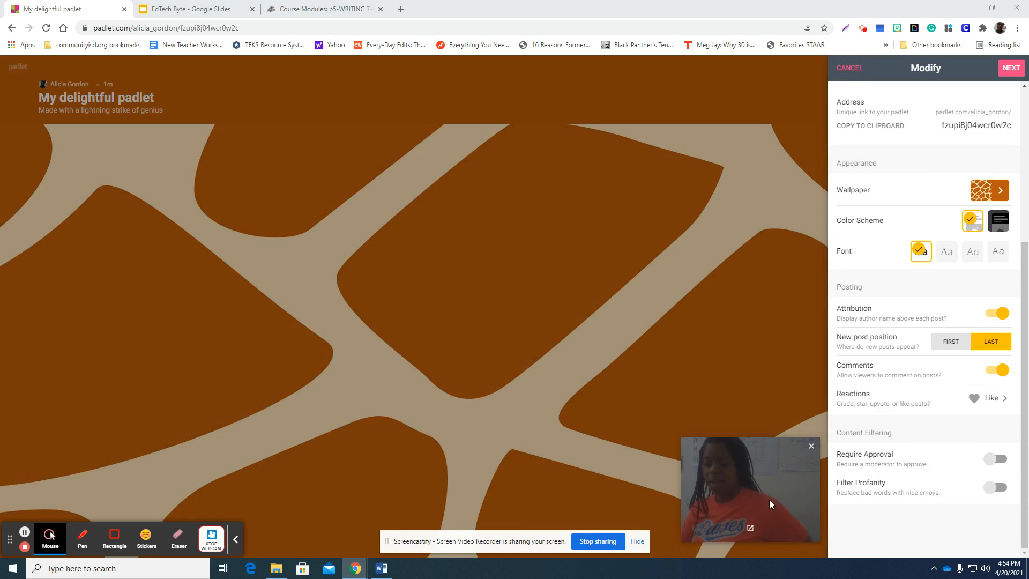
click(999, 460)
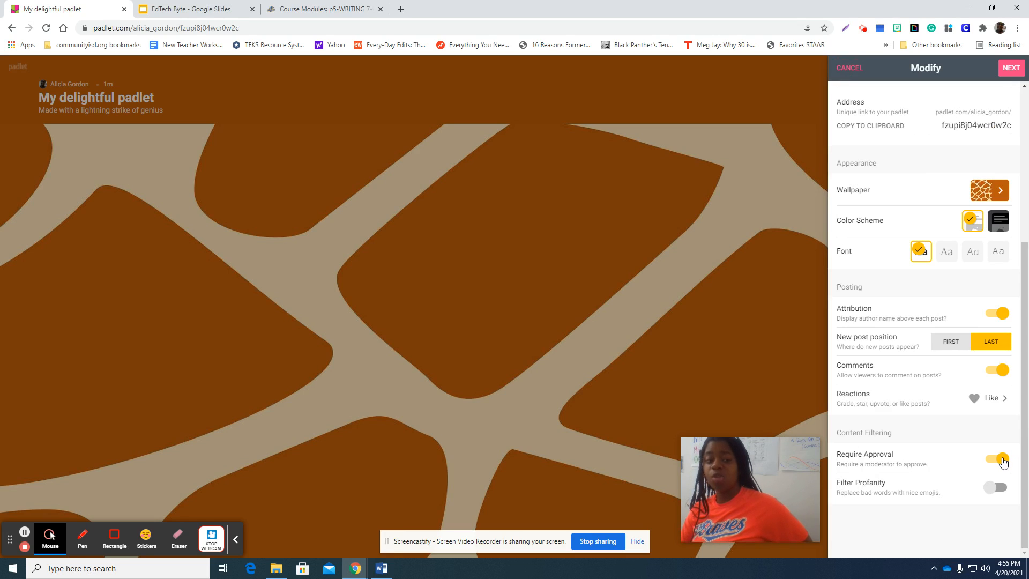
click(994, 490)
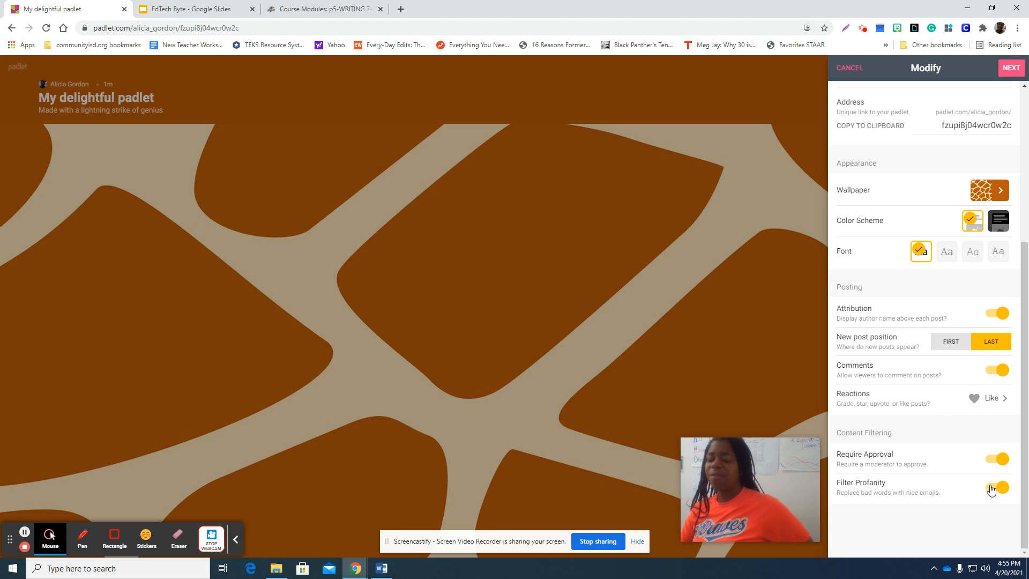
click(995, 459)
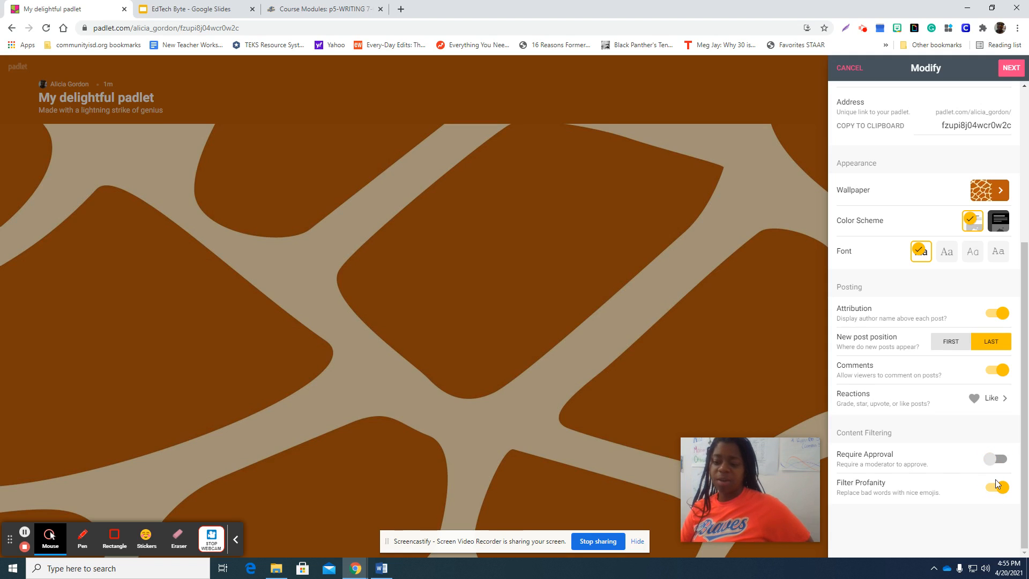
- Finish the new padlet's setup, close its settings and return to the dashboard
click(995, 486)
click(1011, 68)
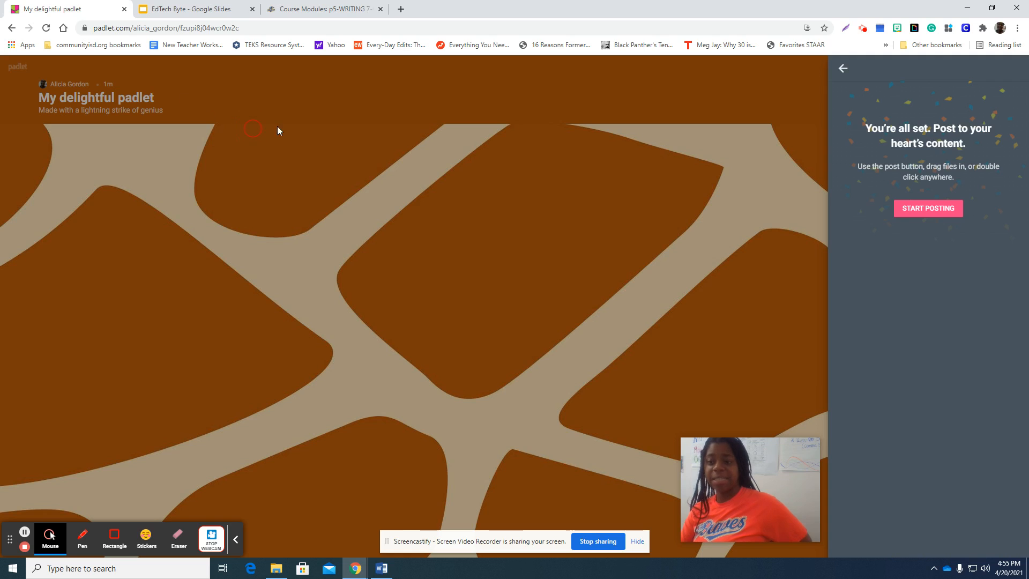
click(841, 68)
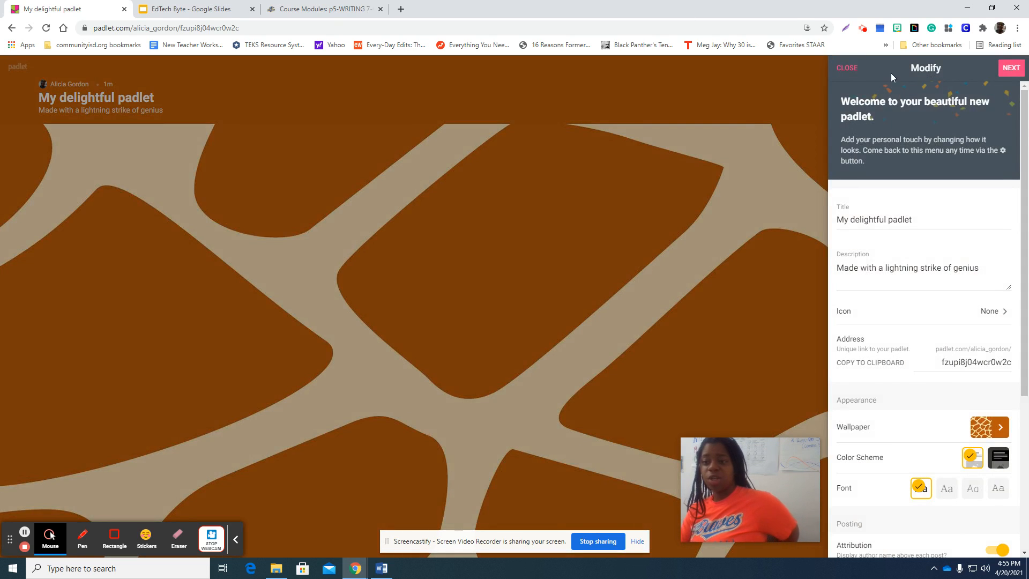
click(850, 71)
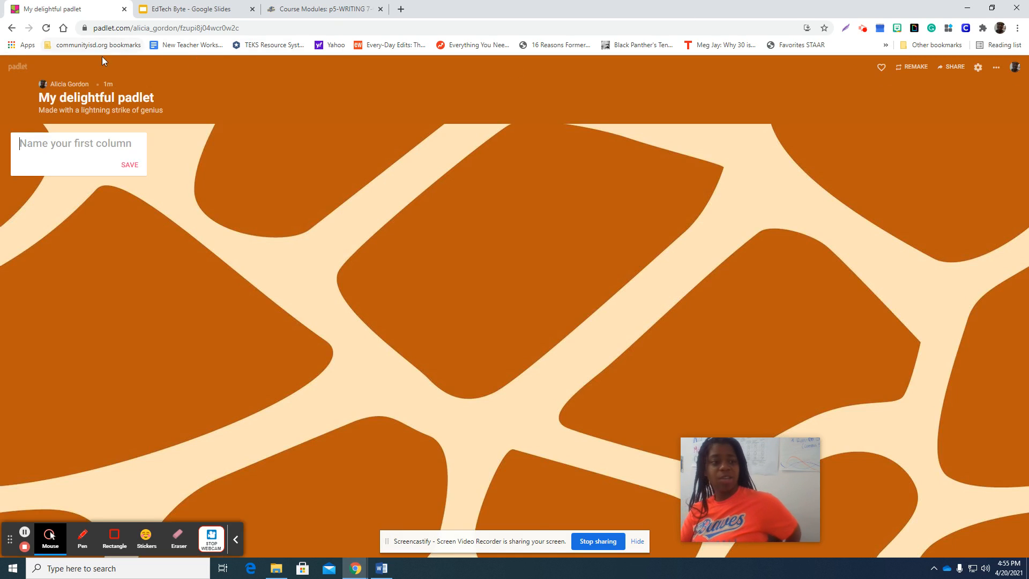
click(34, 68)
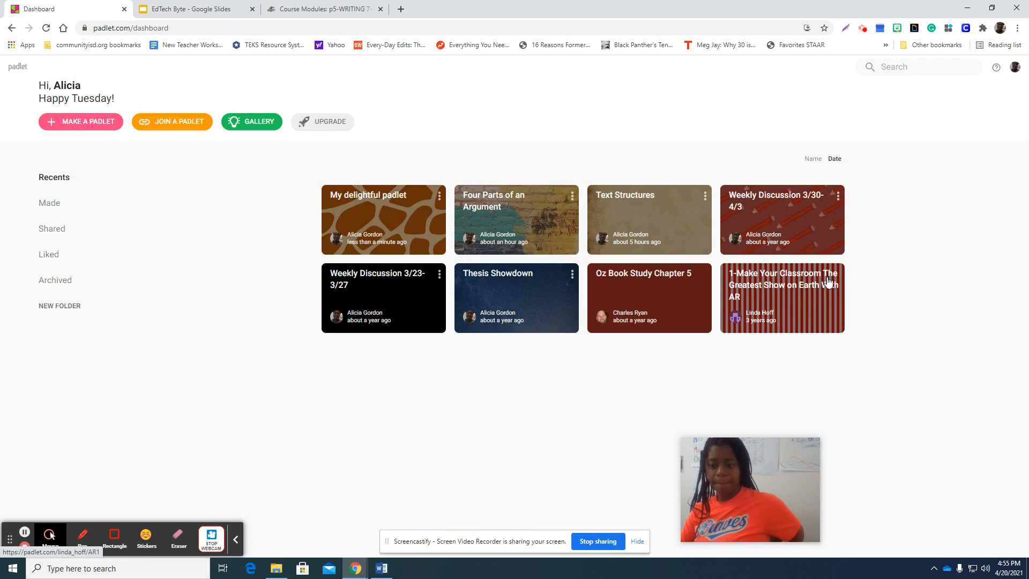
- Delete the padlet "My delightful padlet" from the dashboard, entering the confirmation code requested for the deletion
click(440, 195)
click(382, 272)
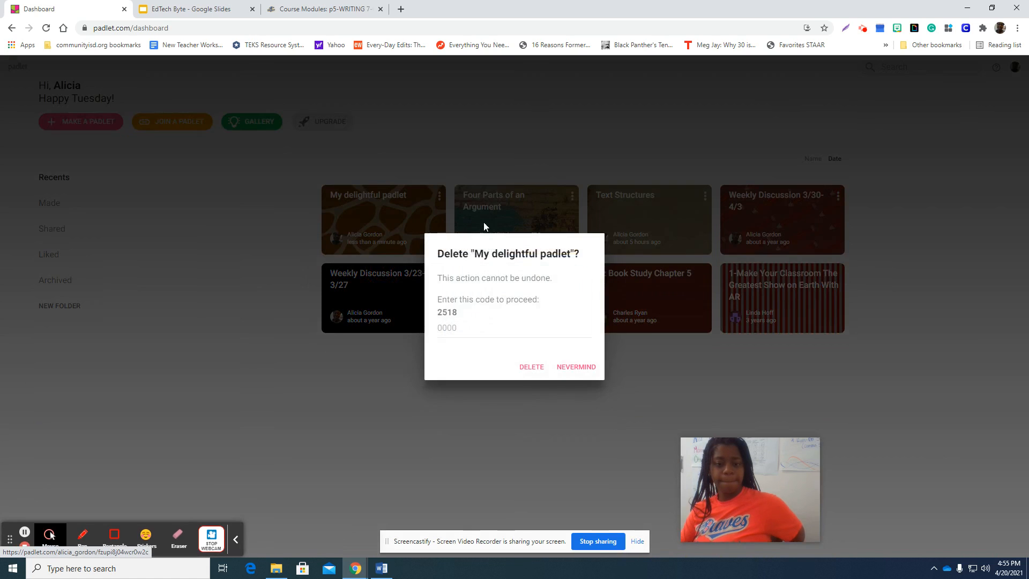
click(487, 325)
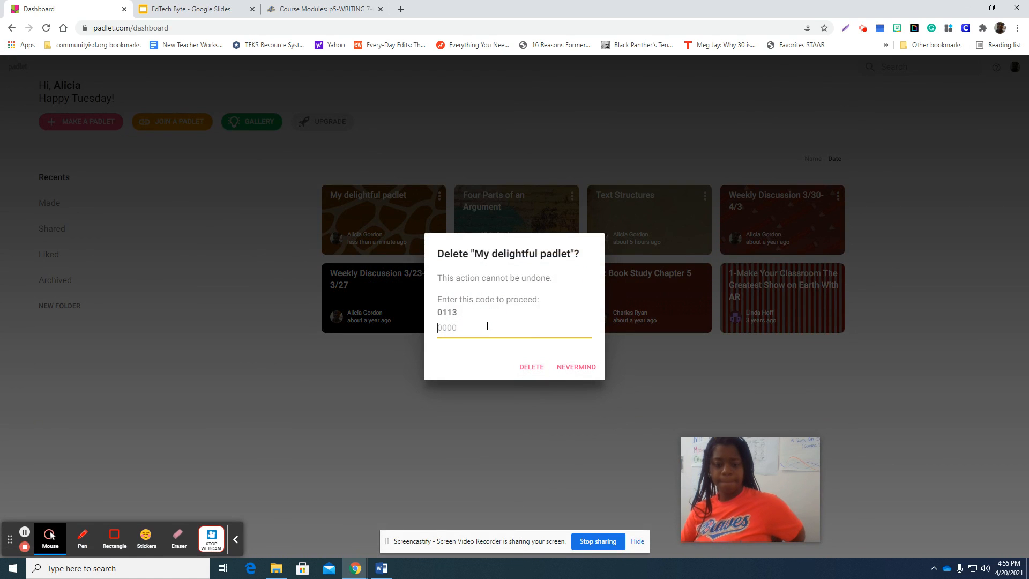
text(0113)
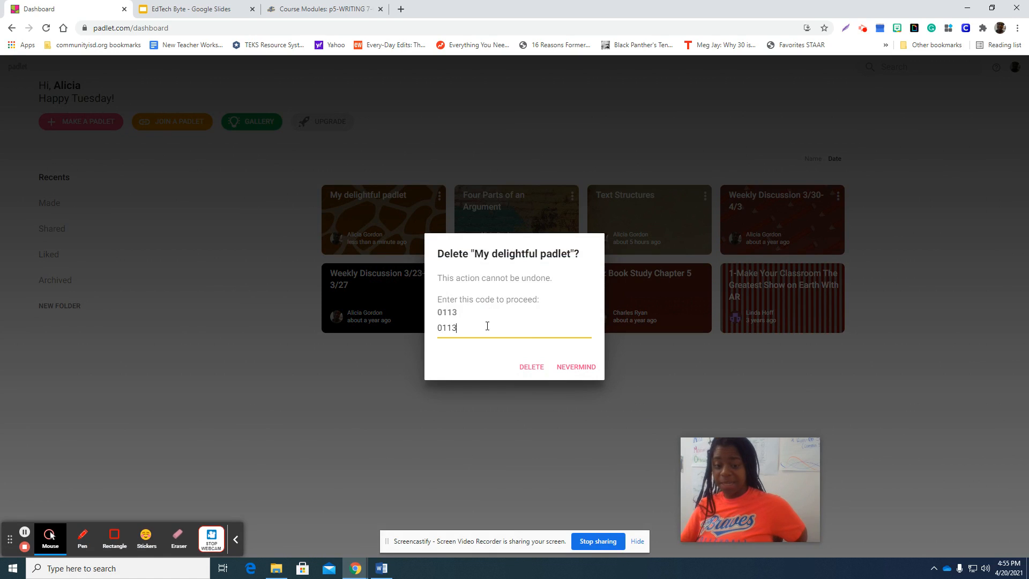
click(531, 367)
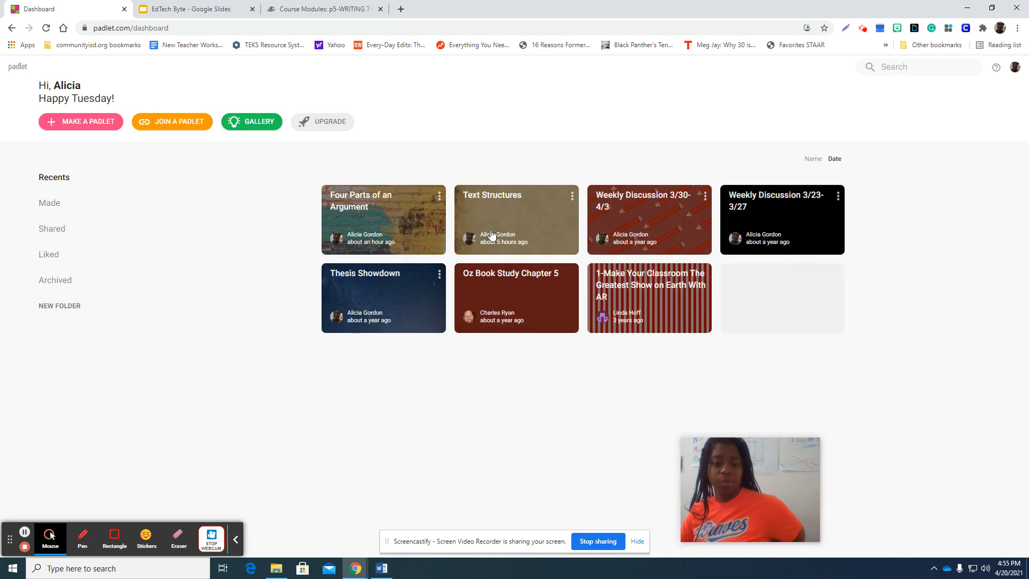
- Open the "Four Parts of an Argument" padlet, open the Claim column's title for editing and leave it without changes
click(400, 198)
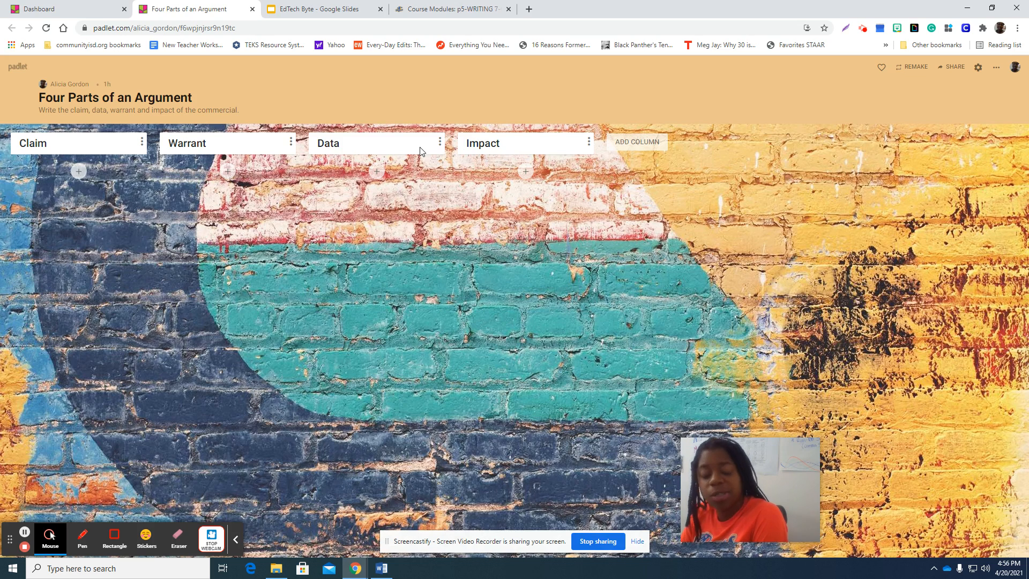
click(29, 143)
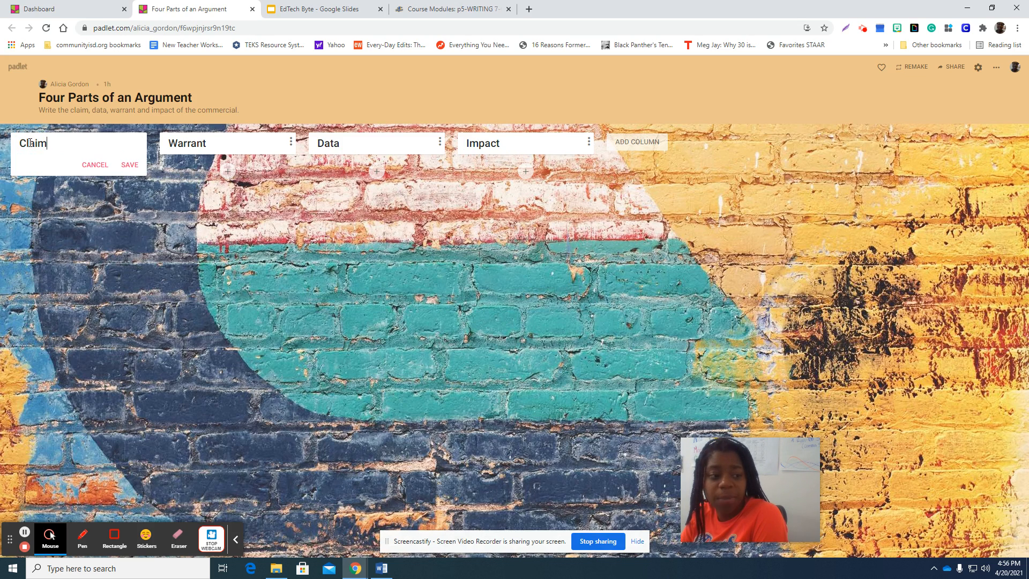
drag(49, 142, 16, 145)
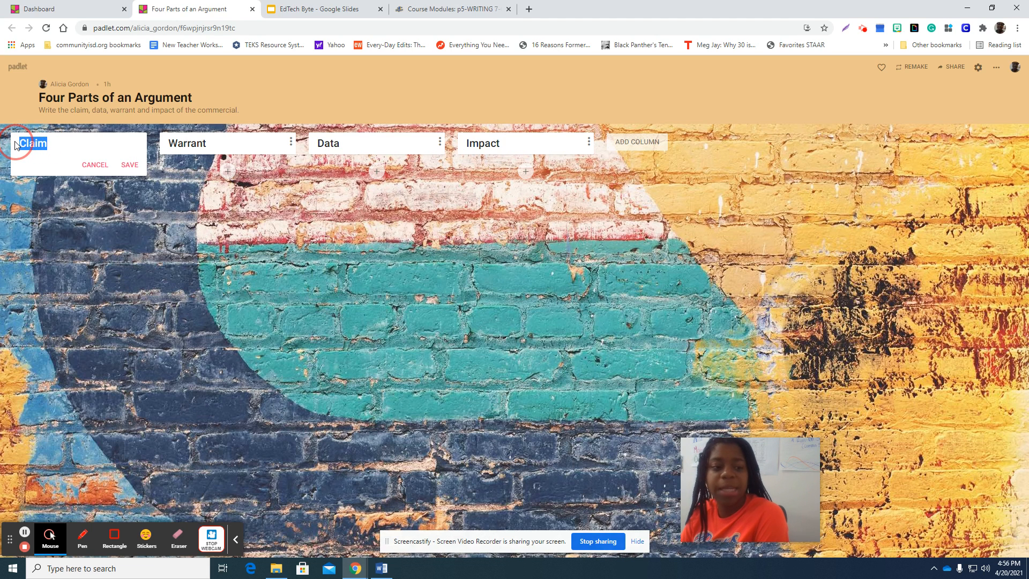
click(182, 151)
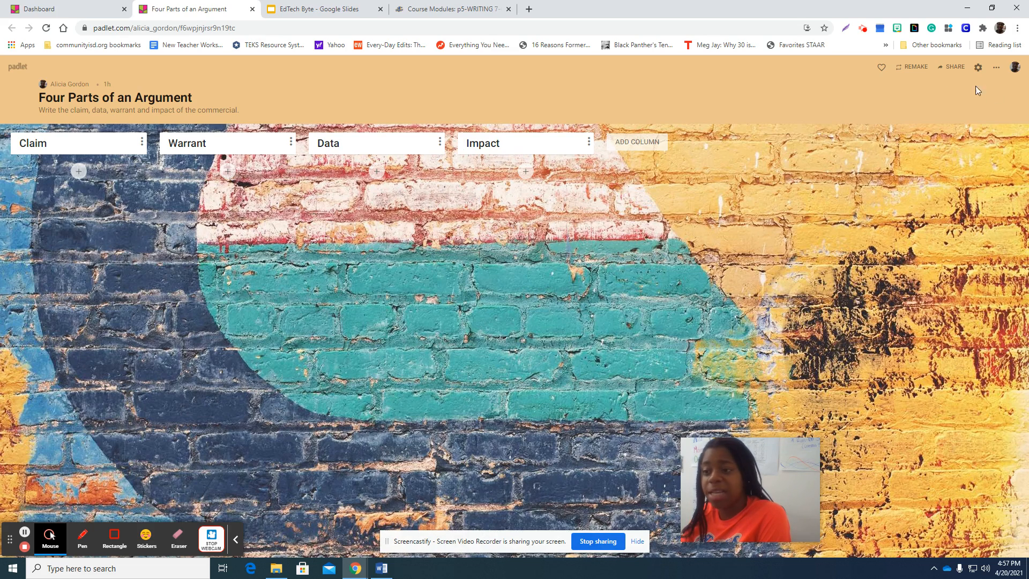
- Examine the padlet's sharing options, its privacy levels and the visitor permission choices
click(951, 67)
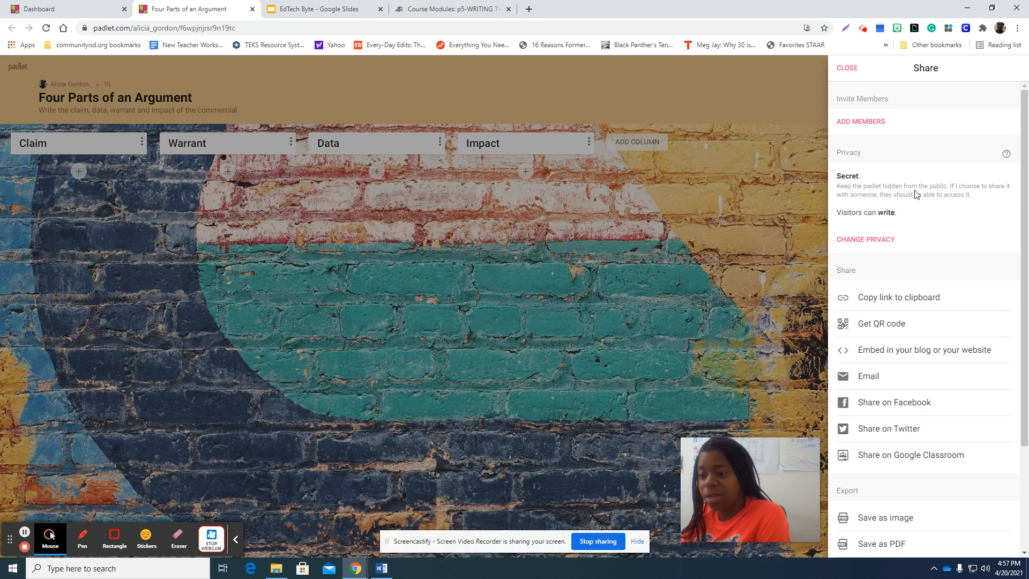
click(879, 239)
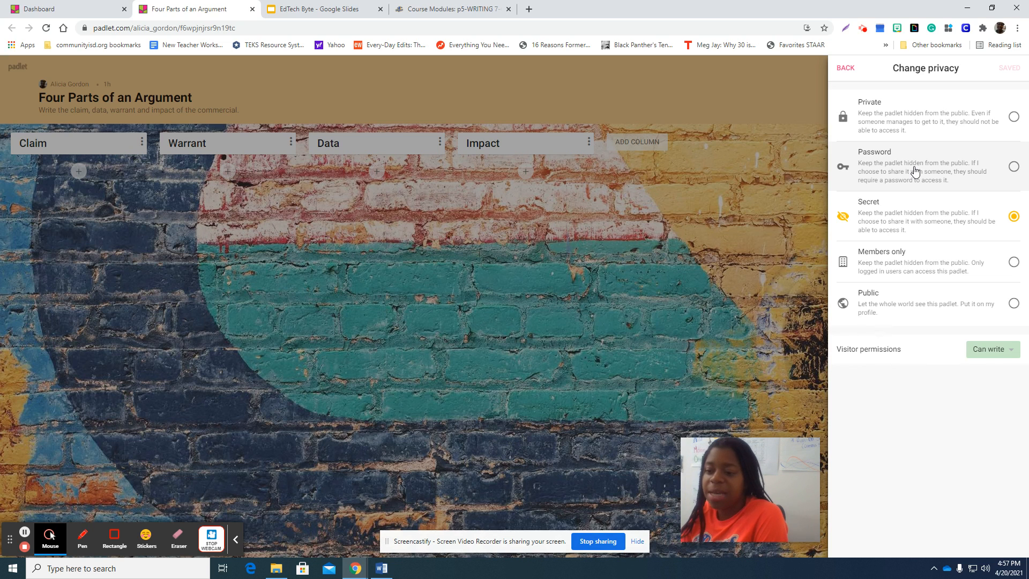
click(976, 345)
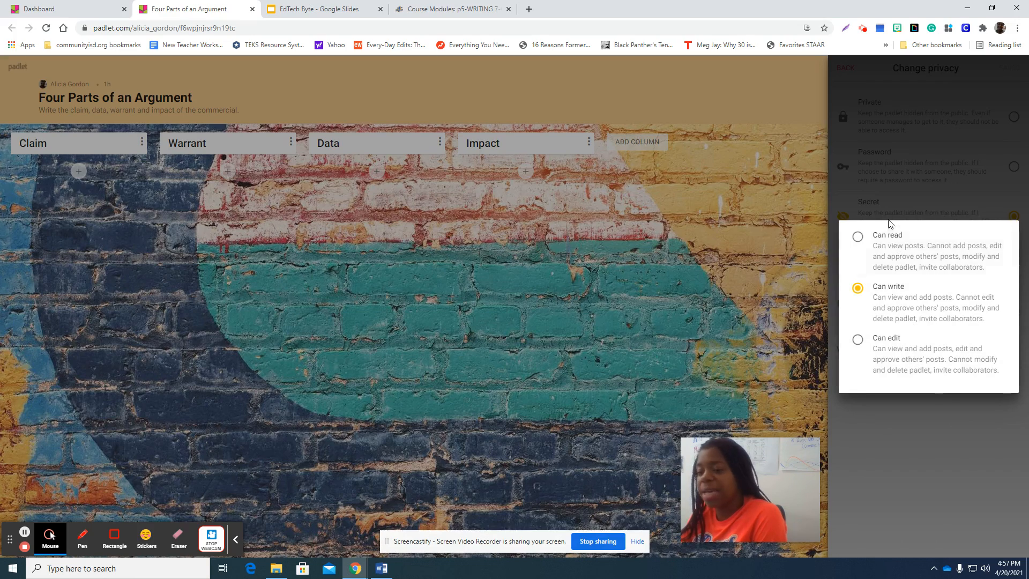
click(789, 236)
- Set the "Four Parts of an Argument" padlet's post reactions to Like and mark the padlet itself as liked
click(977, 68)
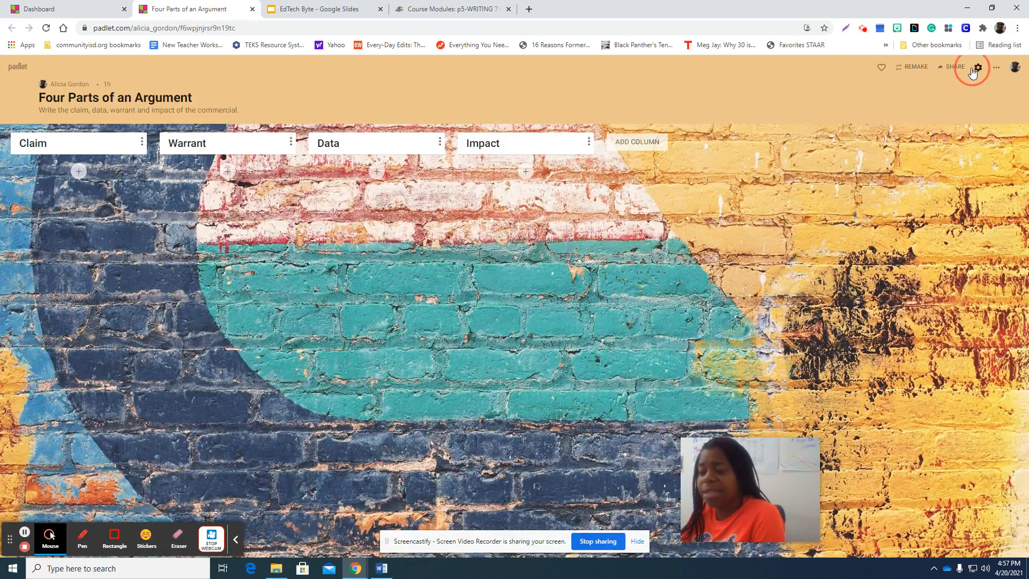
scroll(884, 340, down, 3)
scroll(884, 340, up, 3)
scroll(937, 311, down, 3)
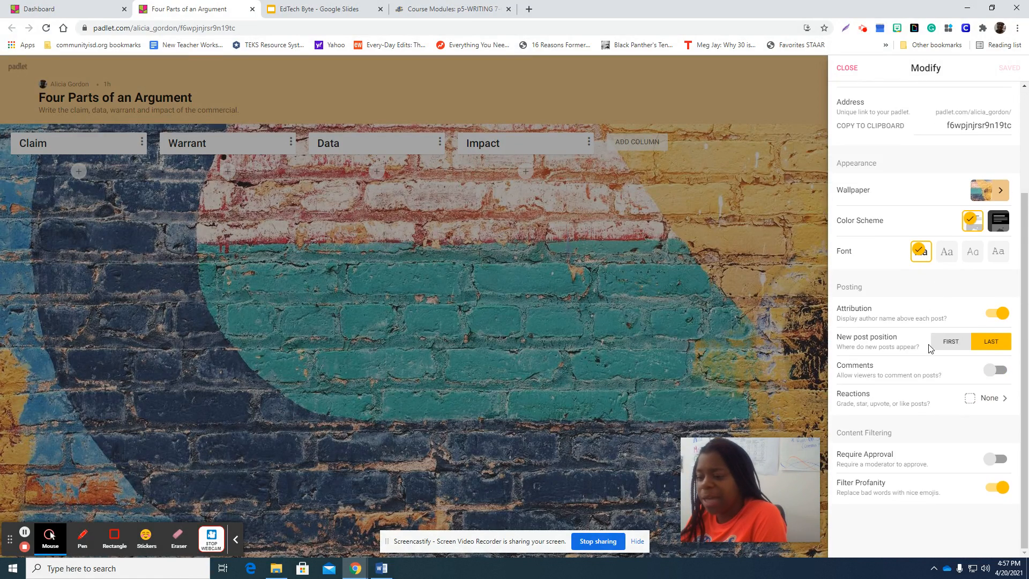
click(987, 396)
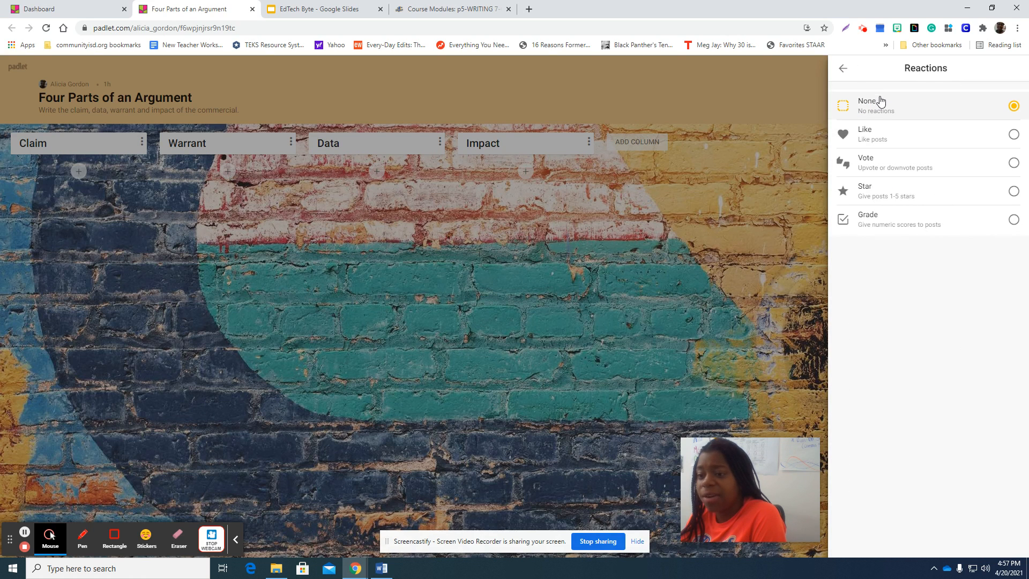
click(882, 137)
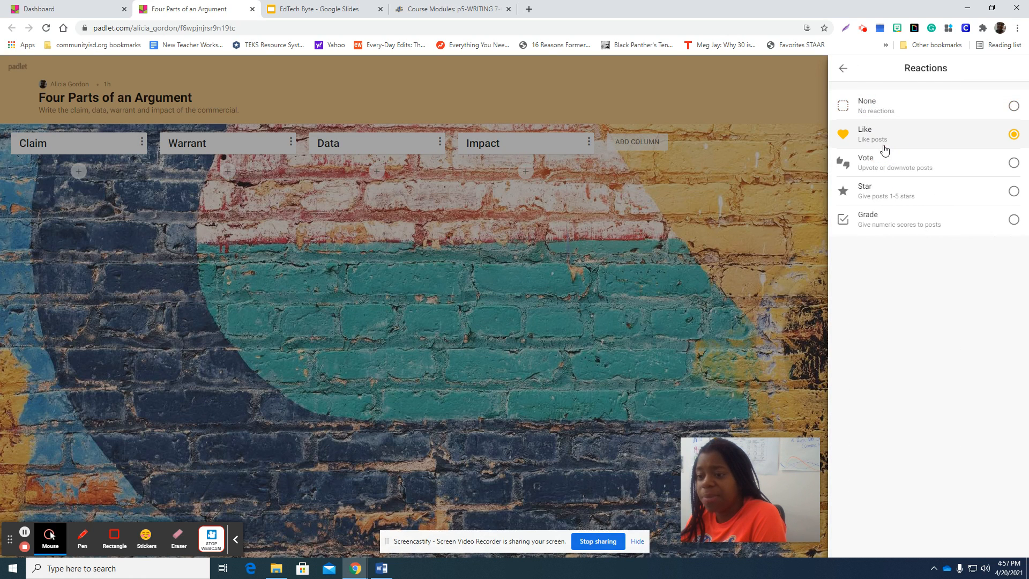
click(842, 68)
click(1005, 70)
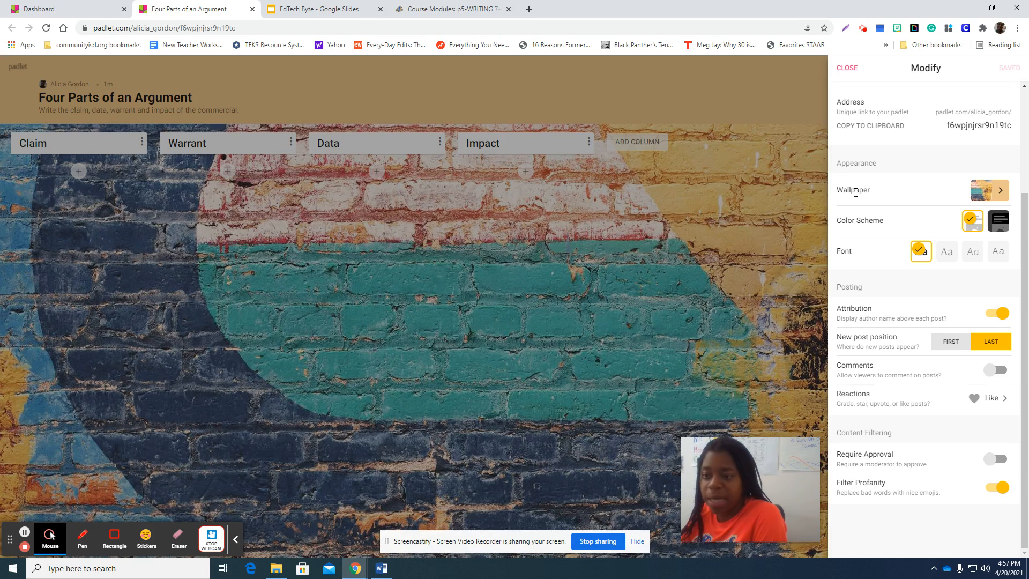
click(849, 67)
click(881, 68)
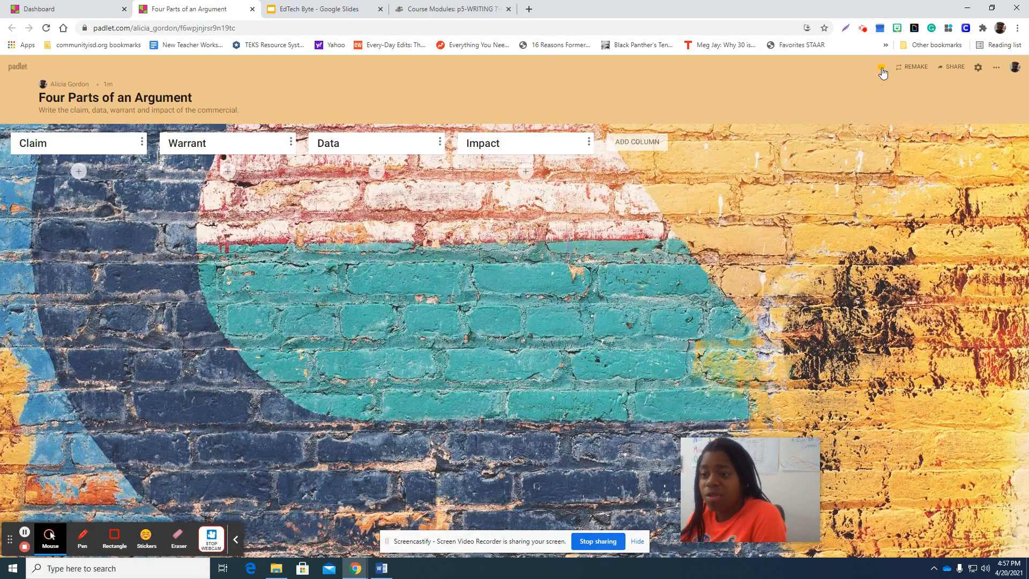
- Review the padlet's Remake options and its list of further actions without making a copy
click(919, 68)
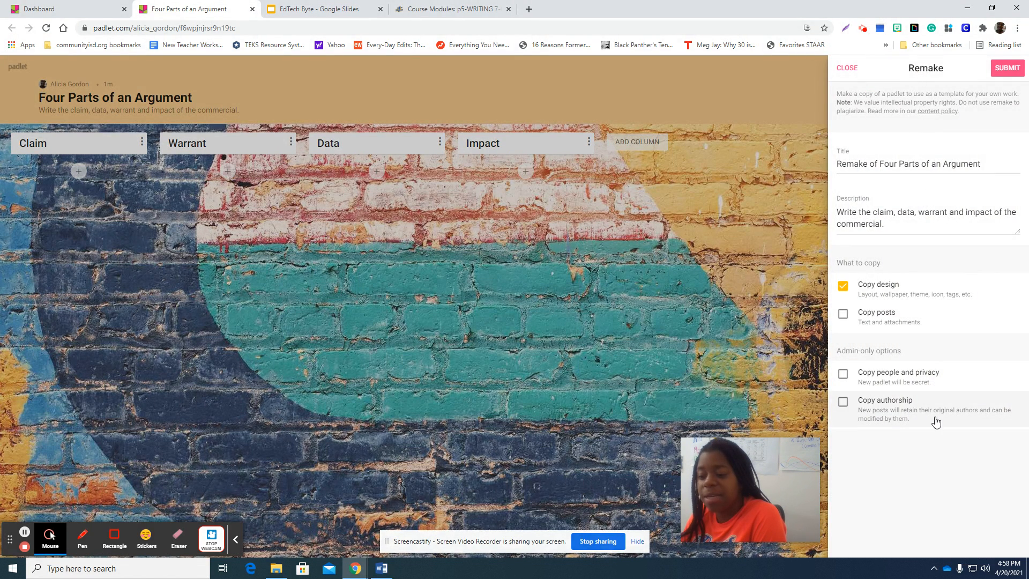
click(843, 69)
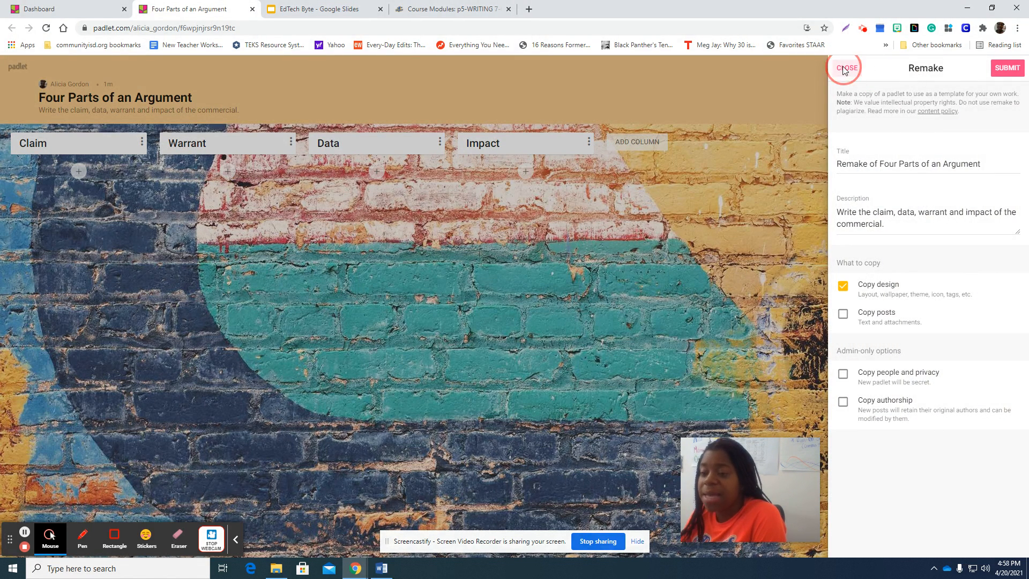
click(994, 64)
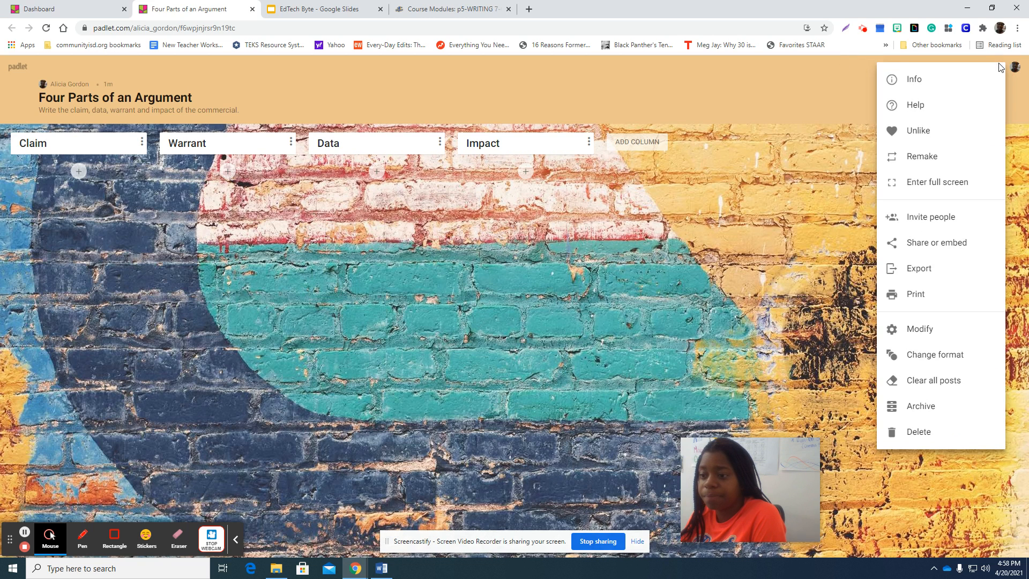
click(774, 196)
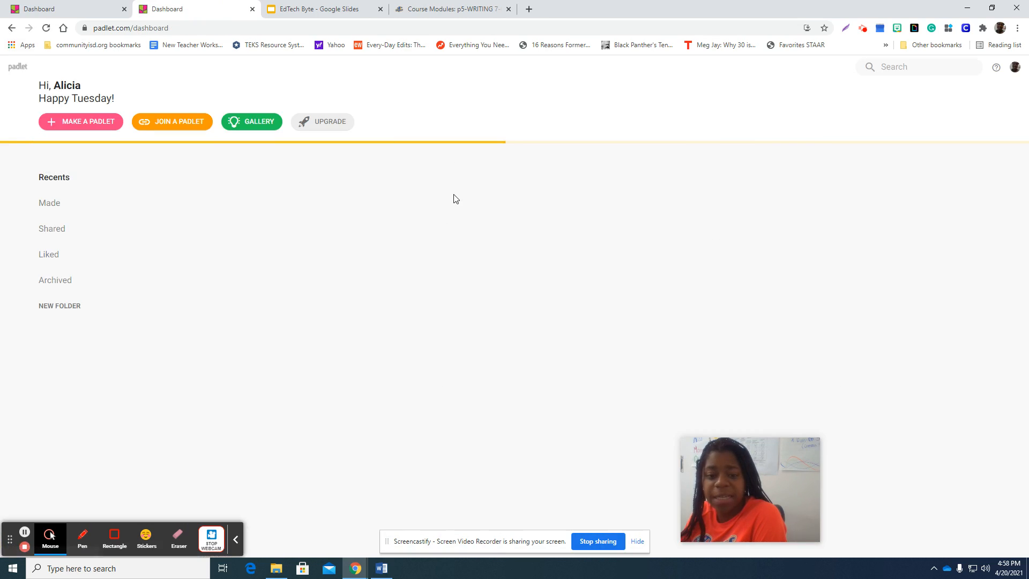
- Open the "Weekly Discussion 3/23-3/27" padlet from the dashboard and view the posts on several map pins, including those on Greenland
click(734, 229)
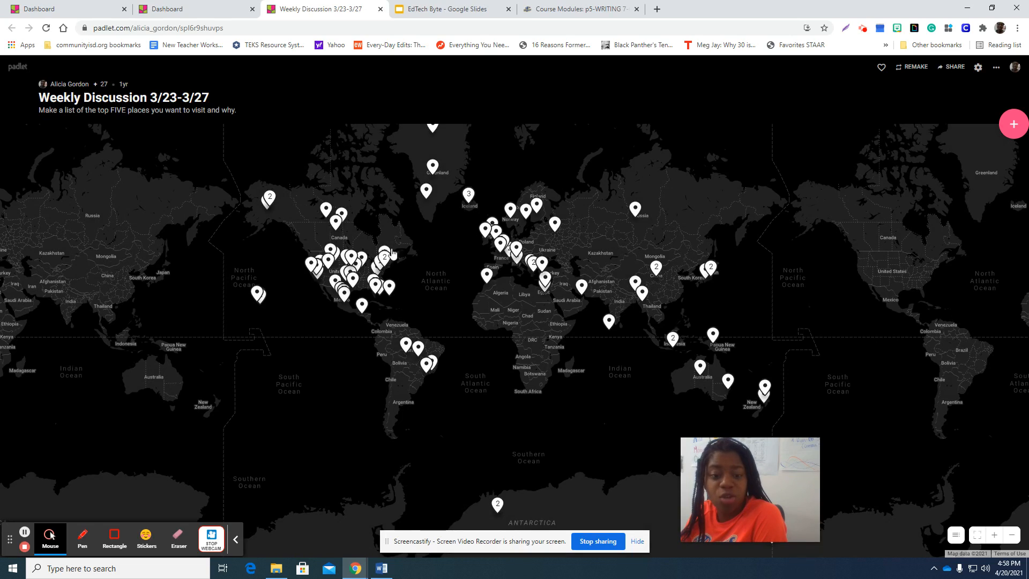
click(433, 166)
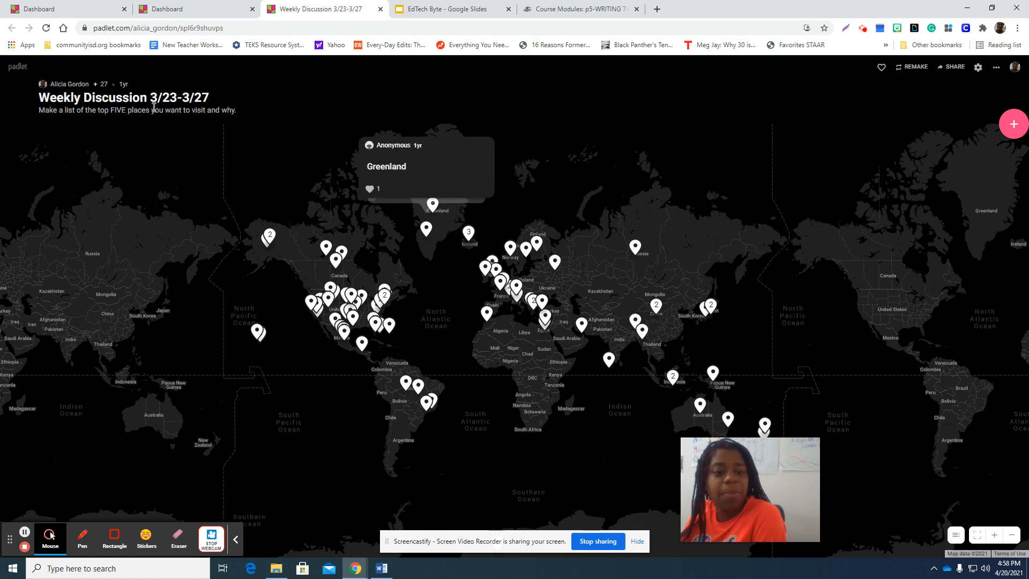
click(637, 250)
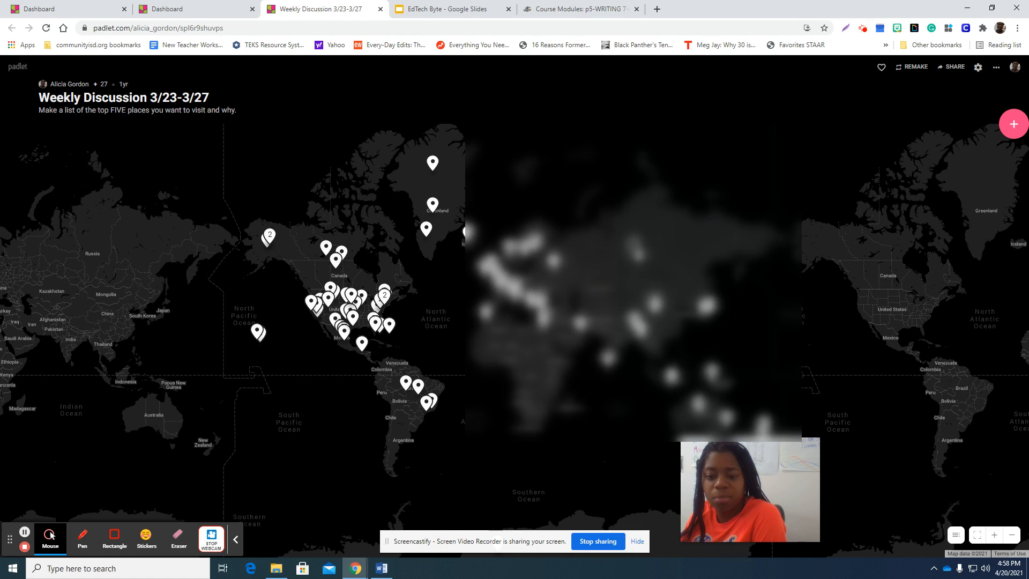
click(610, 368)
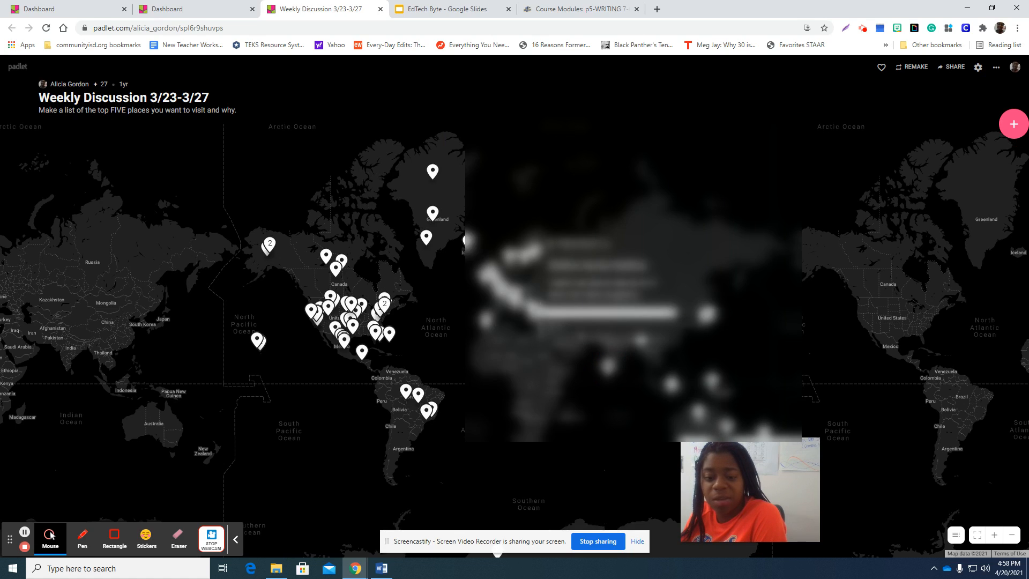
click(519, 316)
click(514, 294)
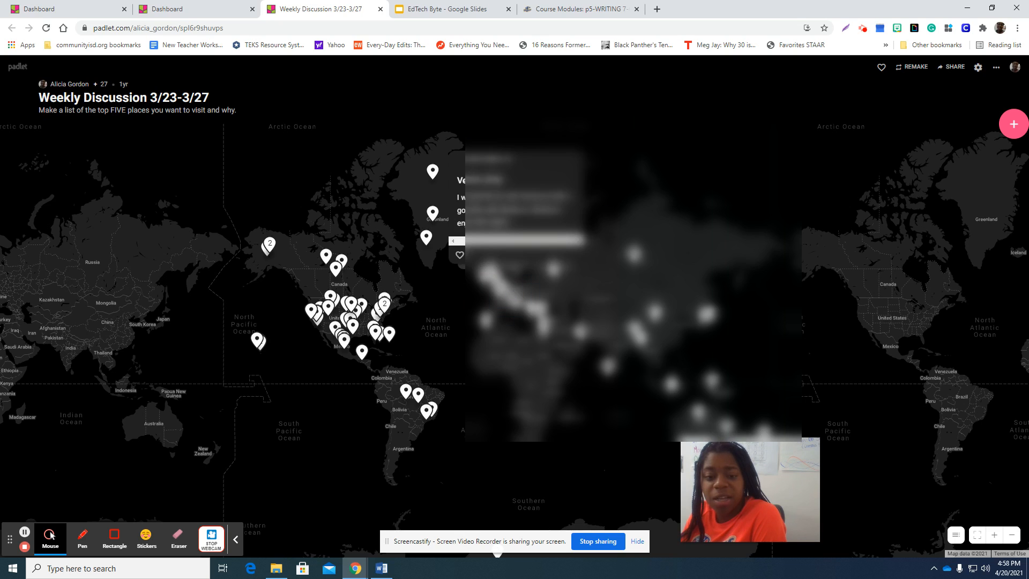
click(499, 287)
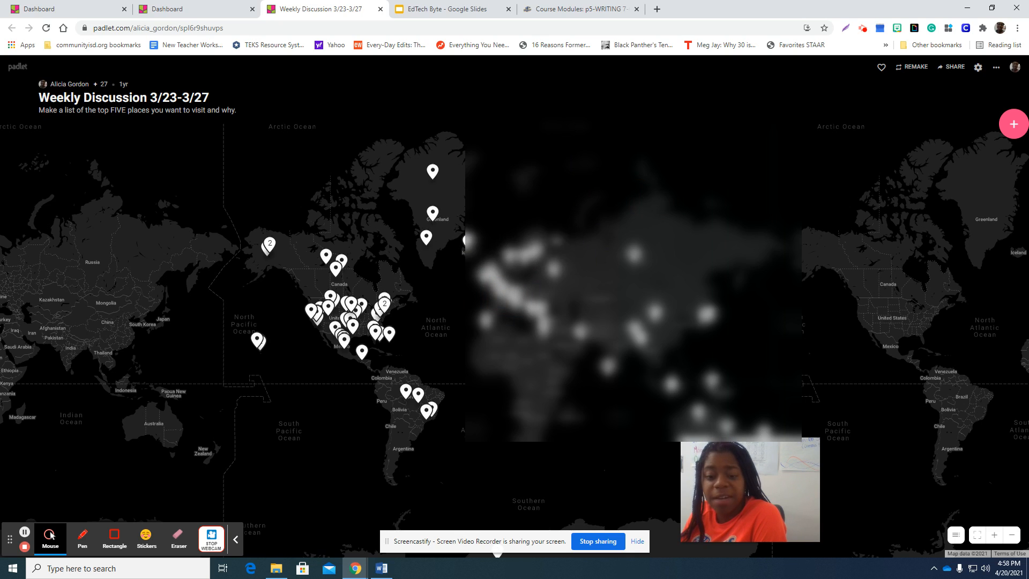
click(434, 180)
click(432, 173)
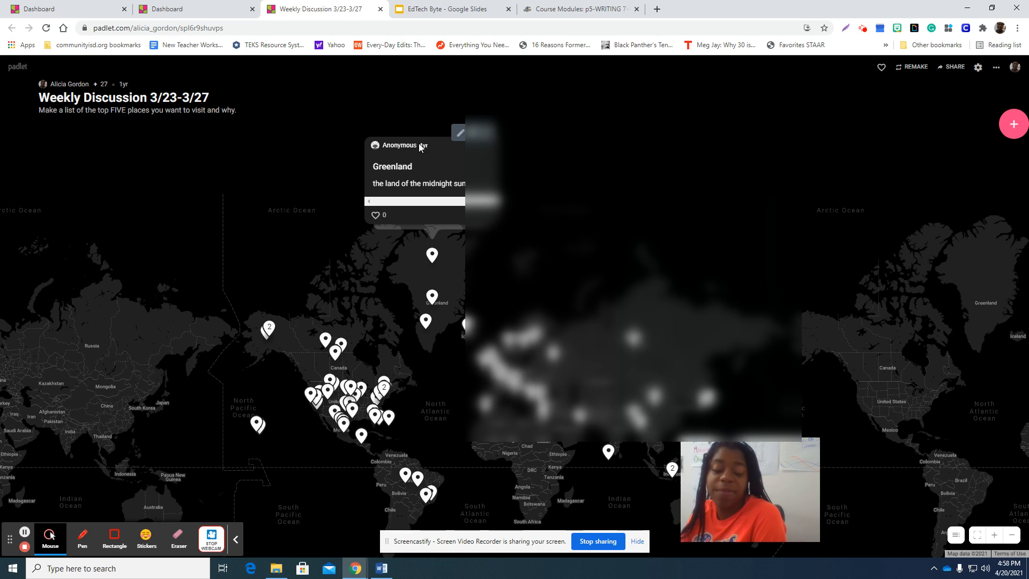
click(614, 163)
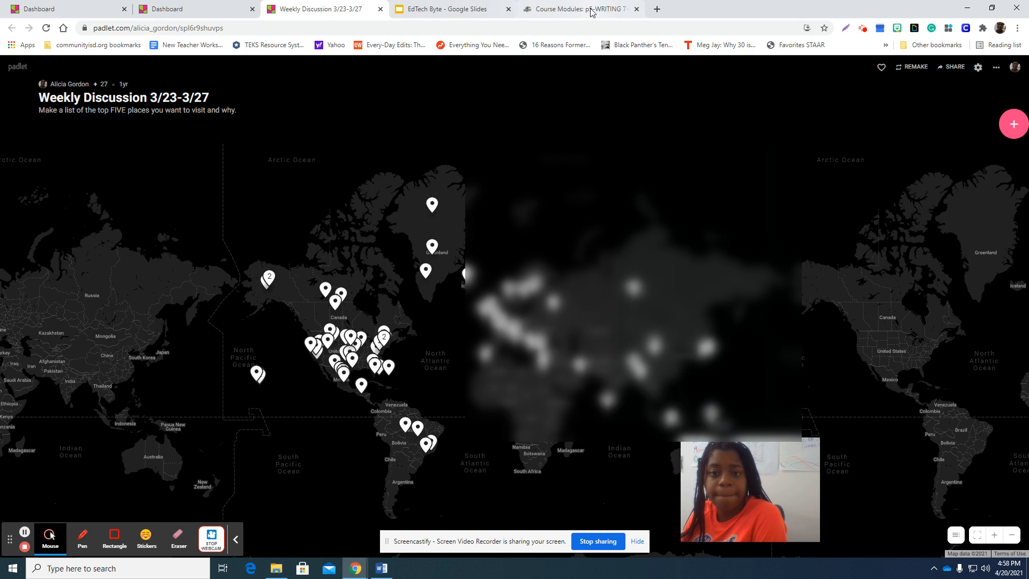
- Look over the list of actions available for the map padlet, close it and check more map pins
click(990, 74)
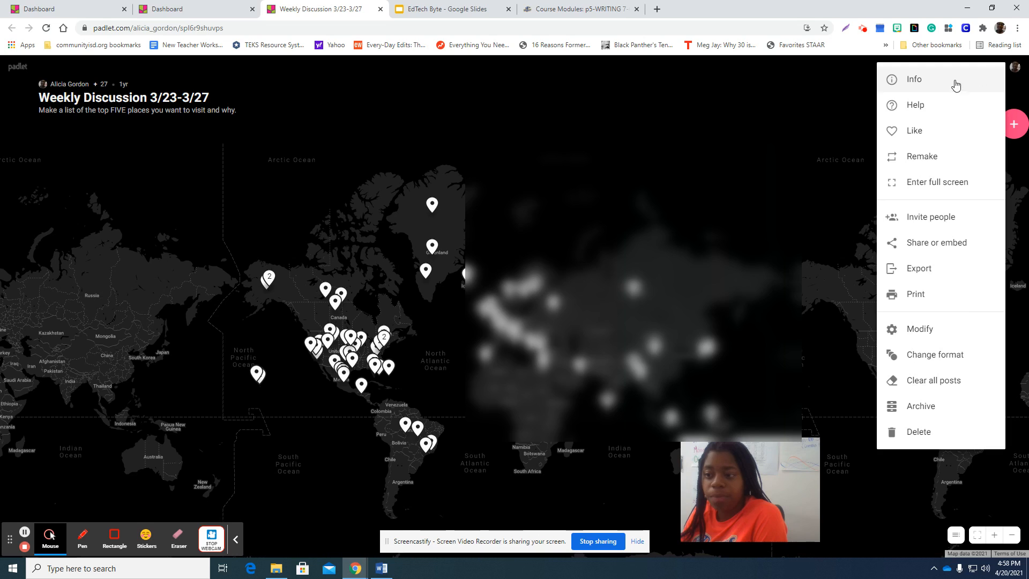
click(781, 126)
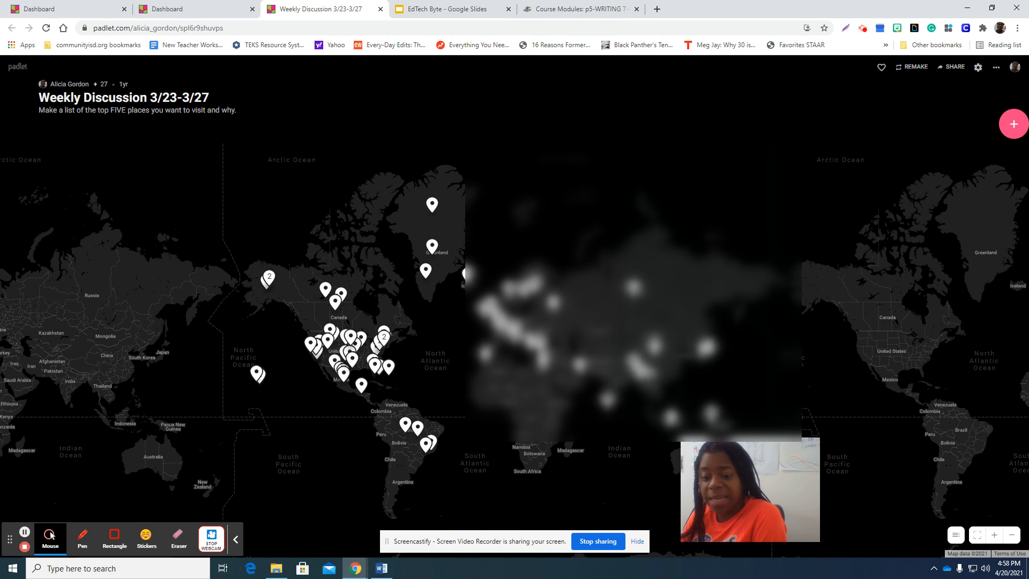
click(637, 367)
click(611, 373)
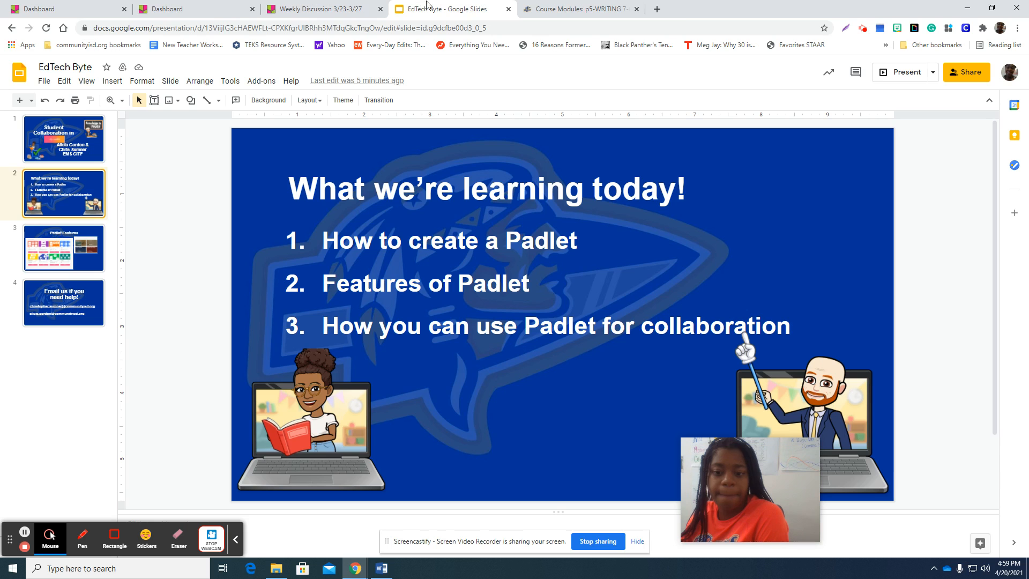
- Switch to the EdTech Byte deck in Google Slides and present from "What we're learning today!" through to "Email us if you need help!"
click(447, 9)
click(888, 72)
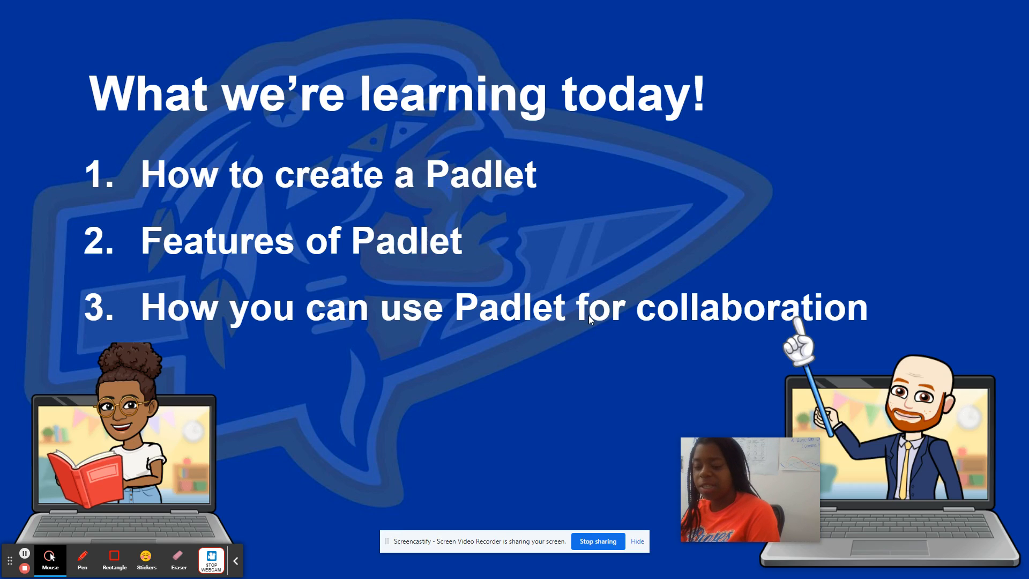
click(583, 285)
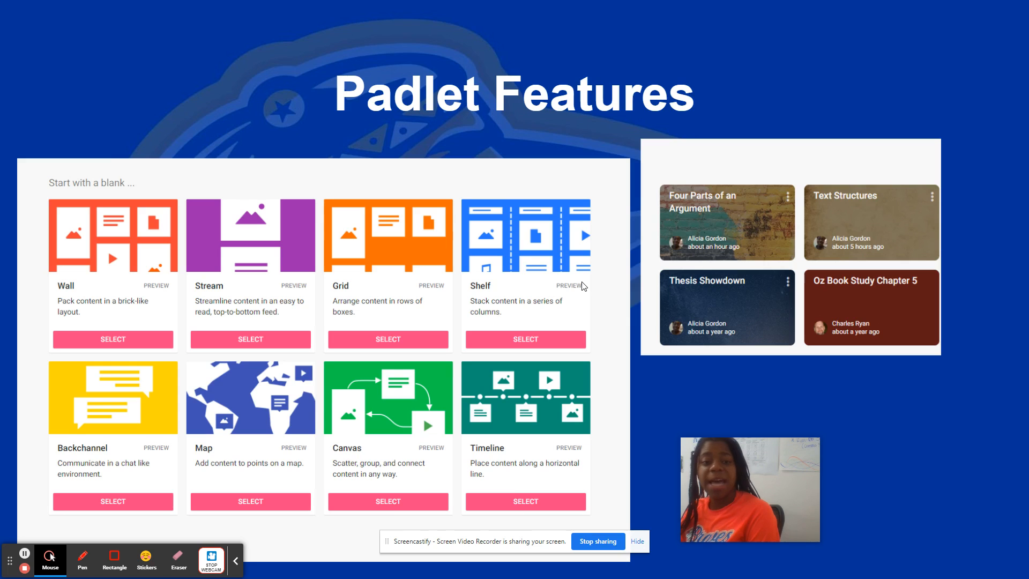
click(368, 365)
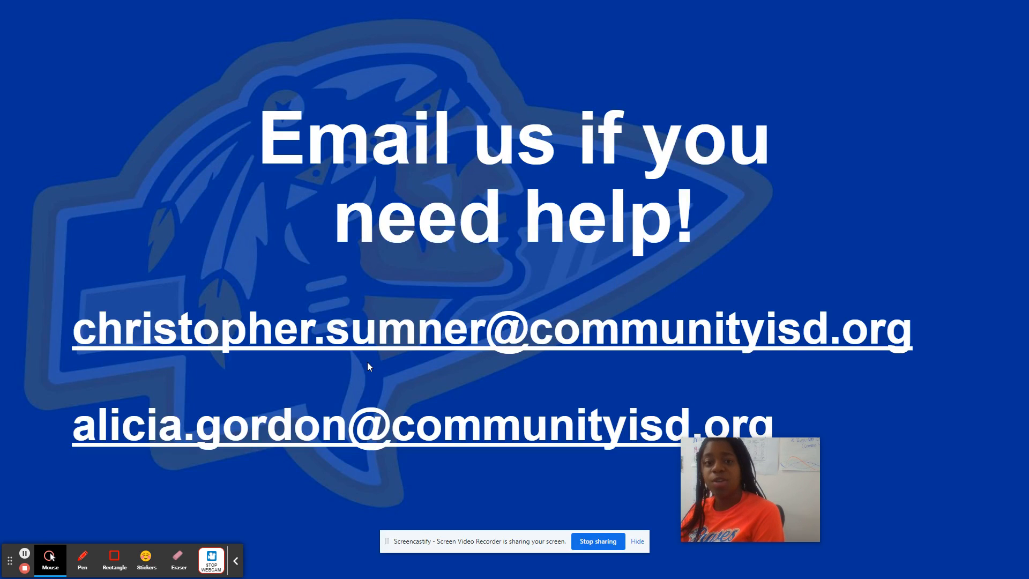
drag(716, 501, 850, 504)
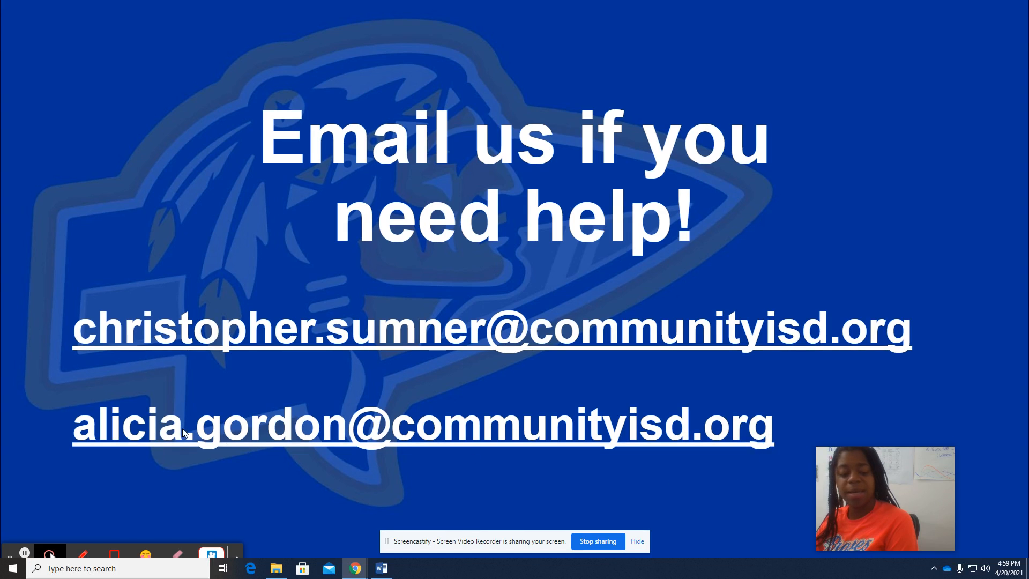